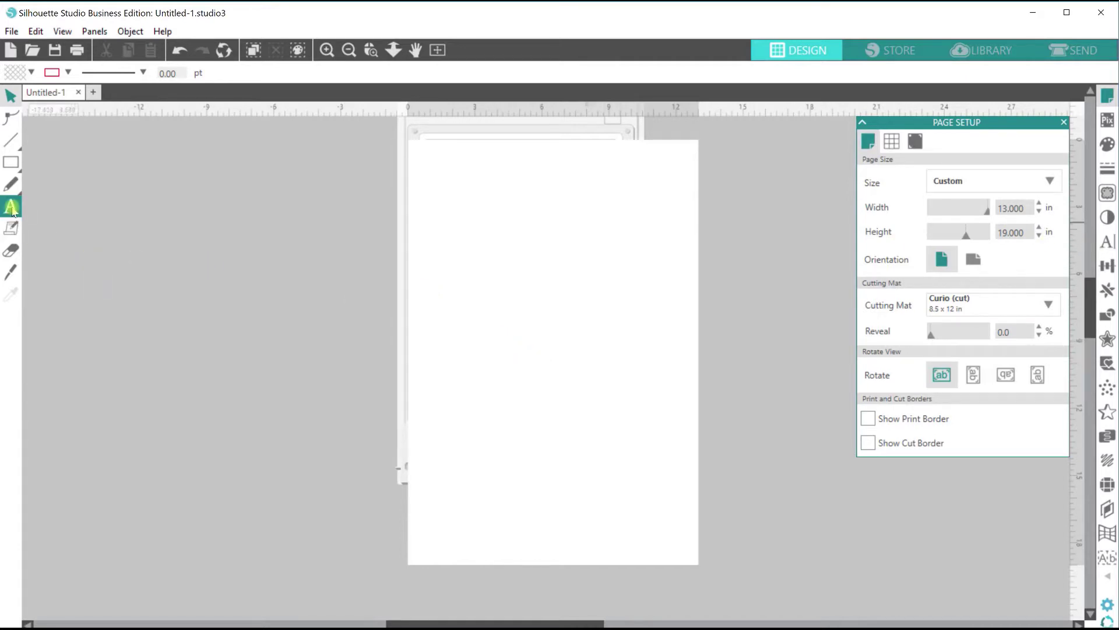
- Add the letter C as a new text object near the middle of the page
left_click(12, 210)
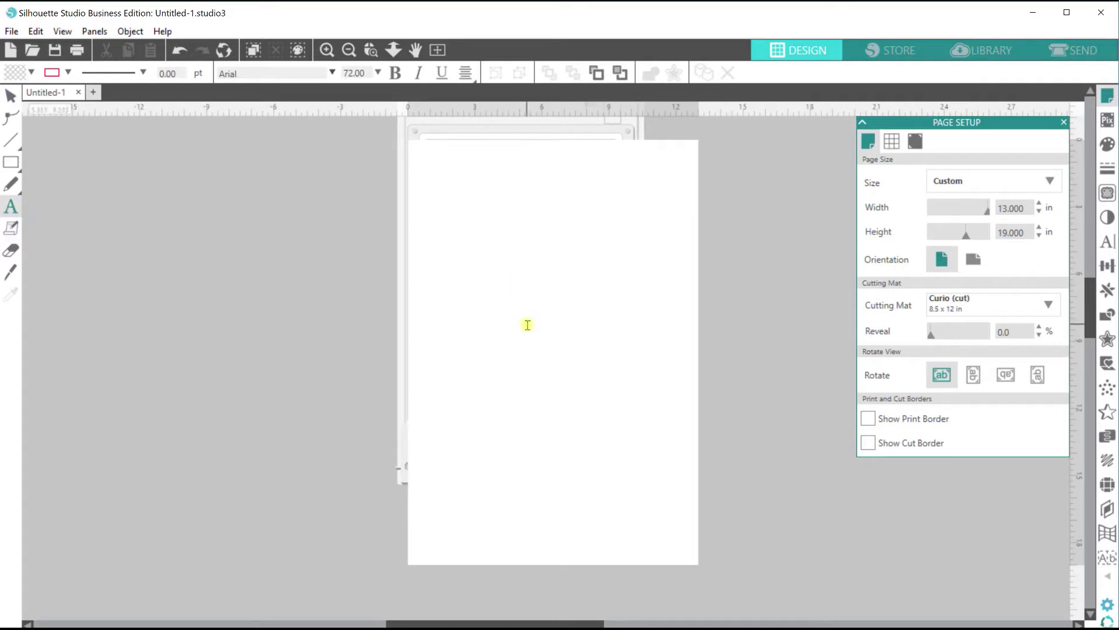
key("Escape")
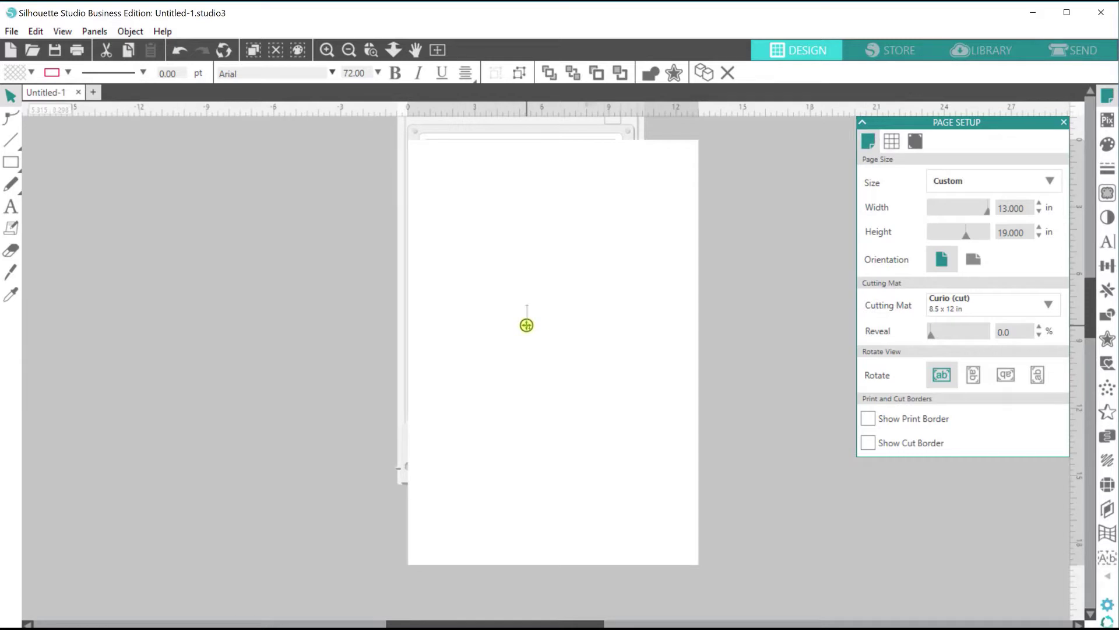
left_click(526, 325)
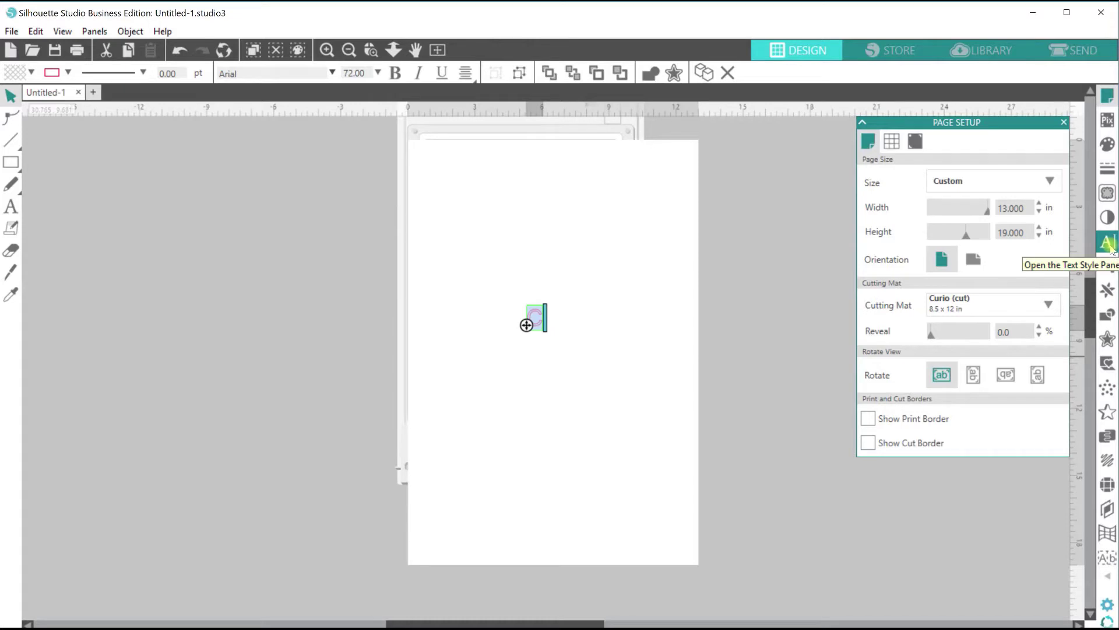
- Set the letter's font to PN Stars Swirls Monogram Banner
left_click(1111, 250)
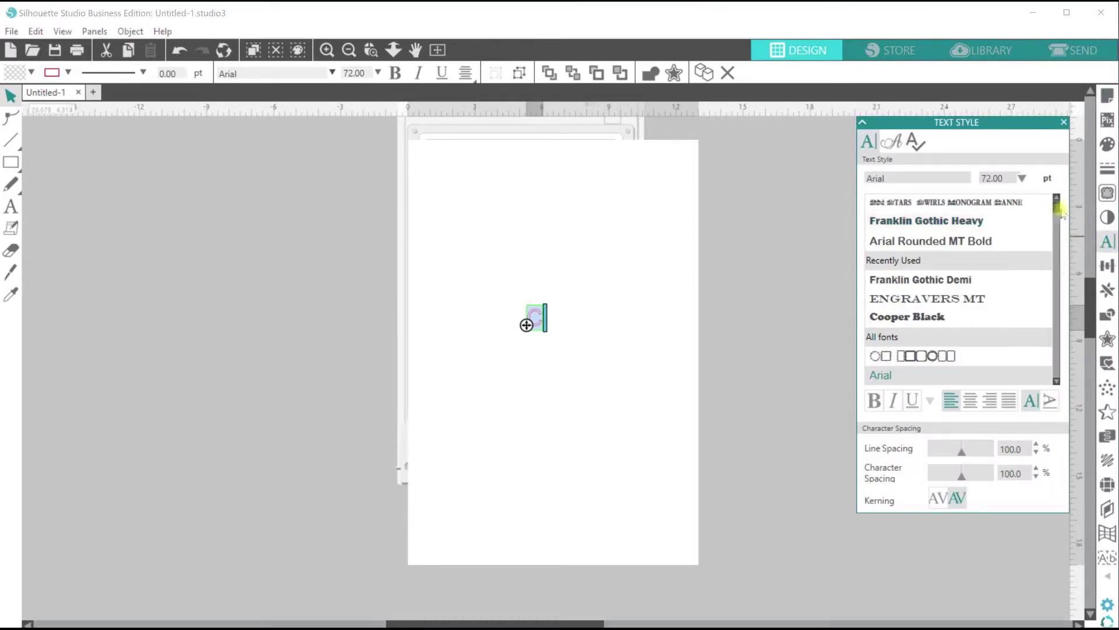
left_click_drag(1059, 213, 1058, 345)
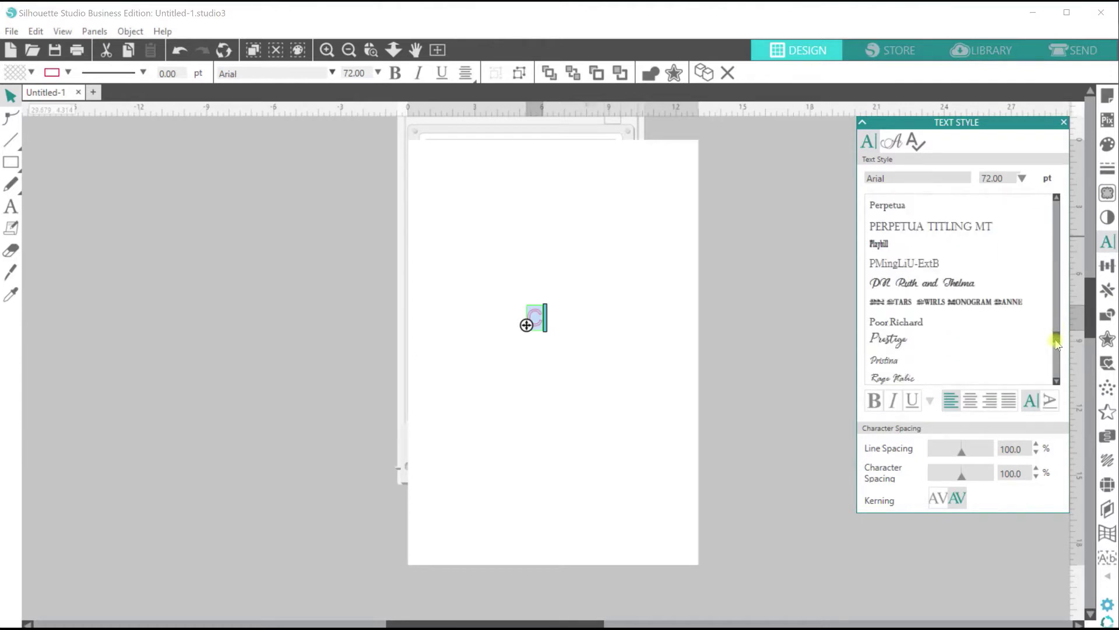
left_click(964, 311)
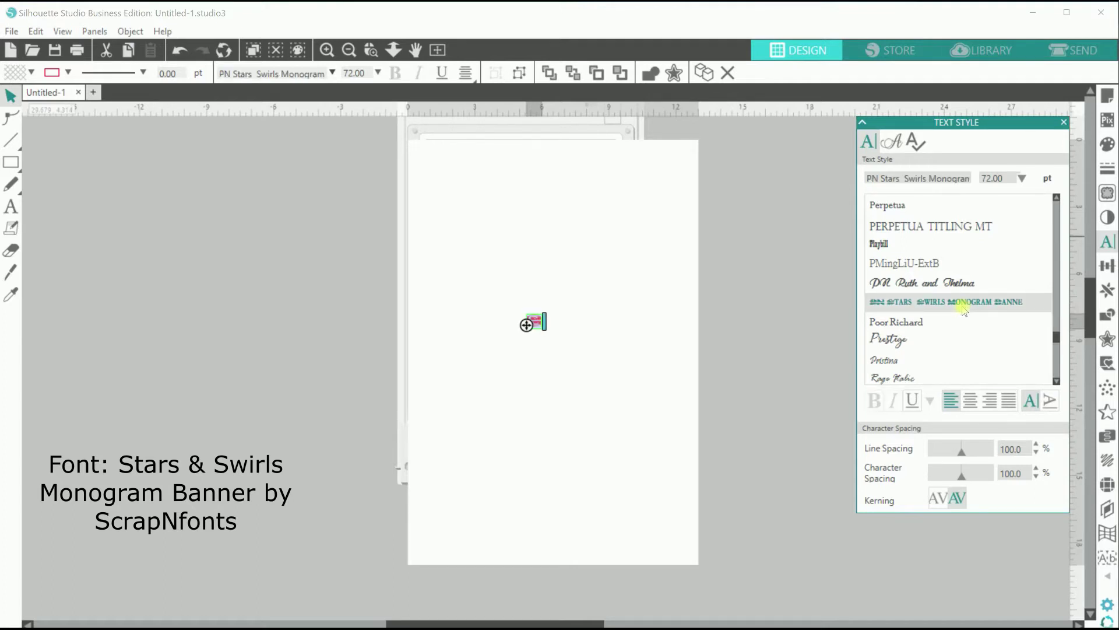
left_click(587, 349)
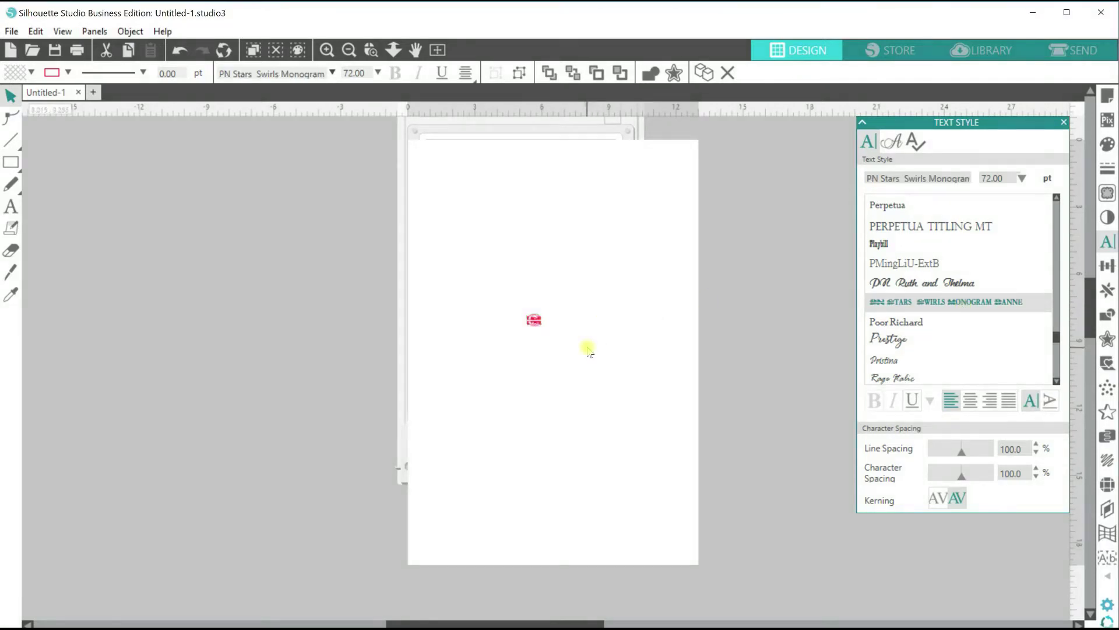
- Enlarge the monogram letter to about 11.13 in wide and position it in the upper part of the page
left_click(547, 335)
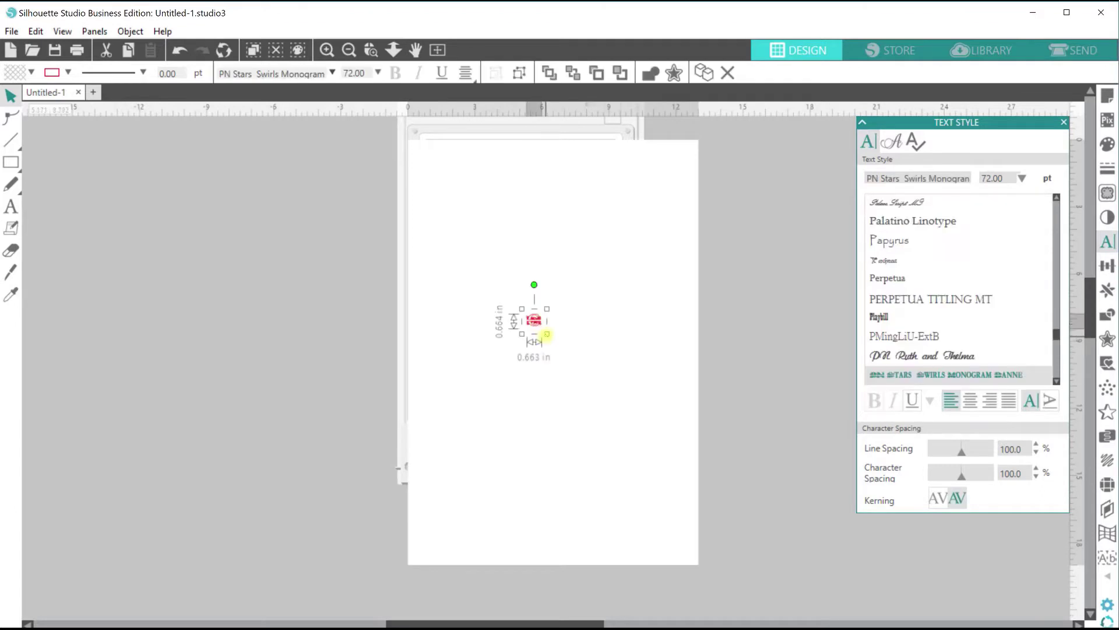
left_click_drag(546, 334, 657, 594)
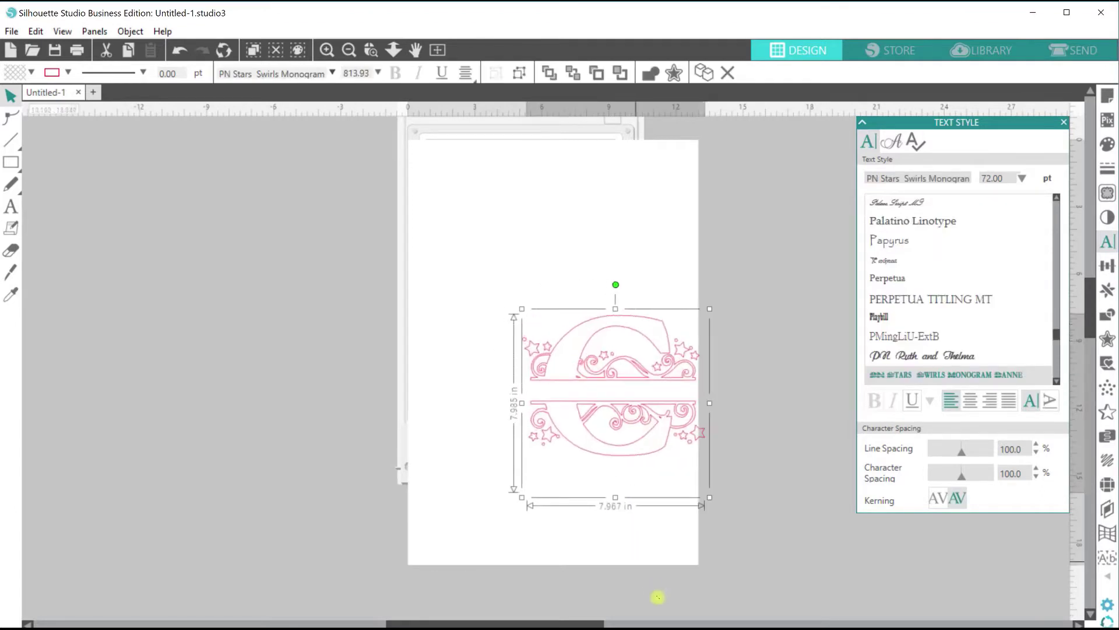
left_click_drag(570, 327, 501, 248)
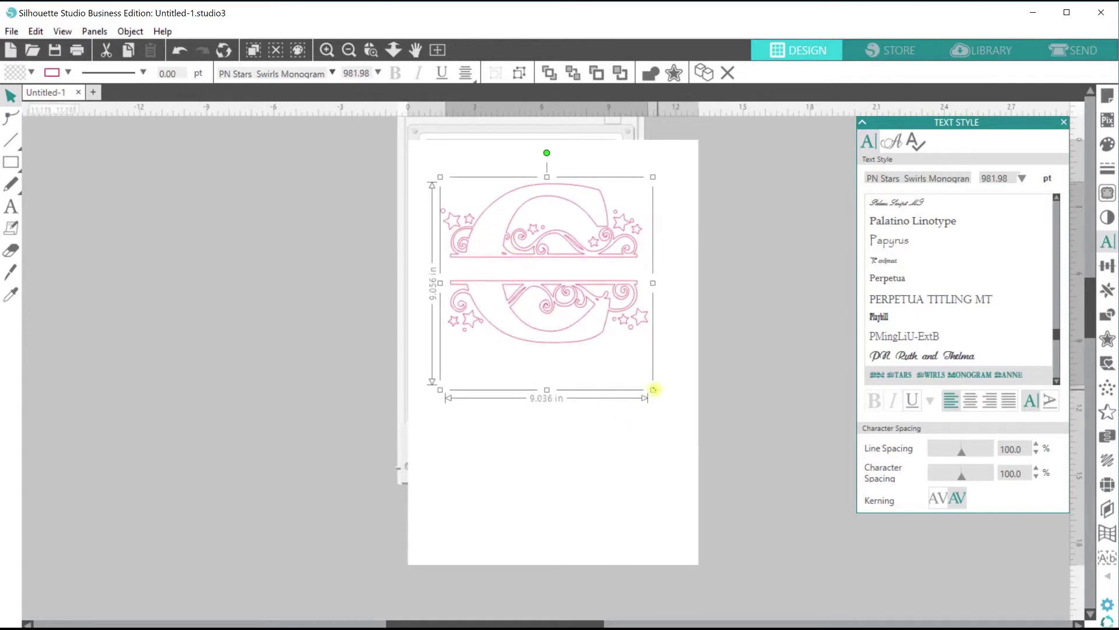
left_click_drag(653, 390, 670, 467)
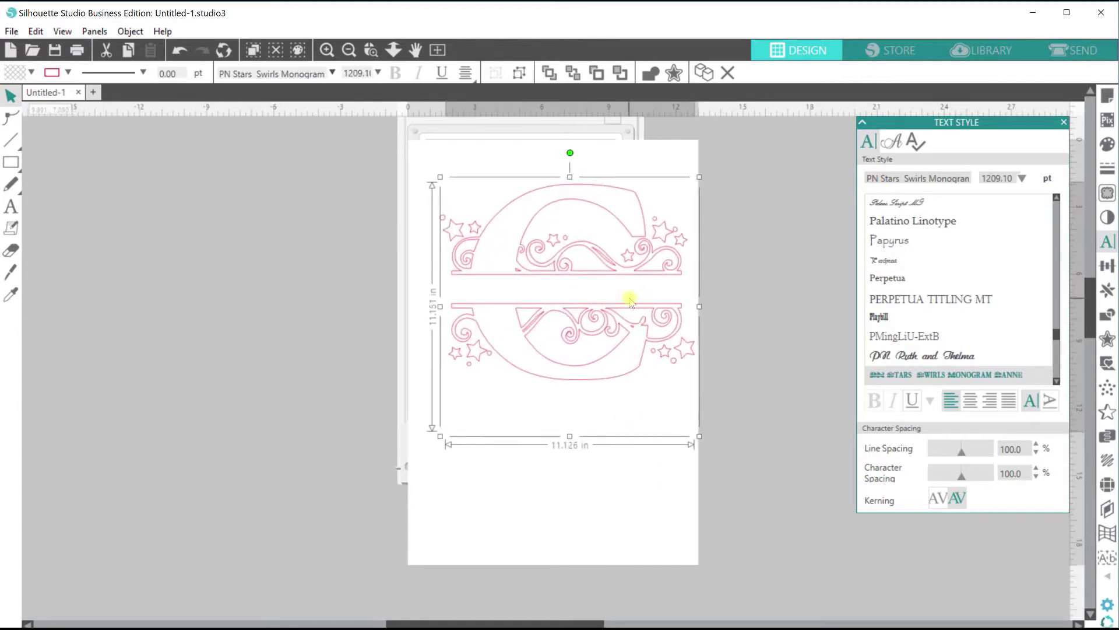
left_click_drag(629, 306, 617, 327)
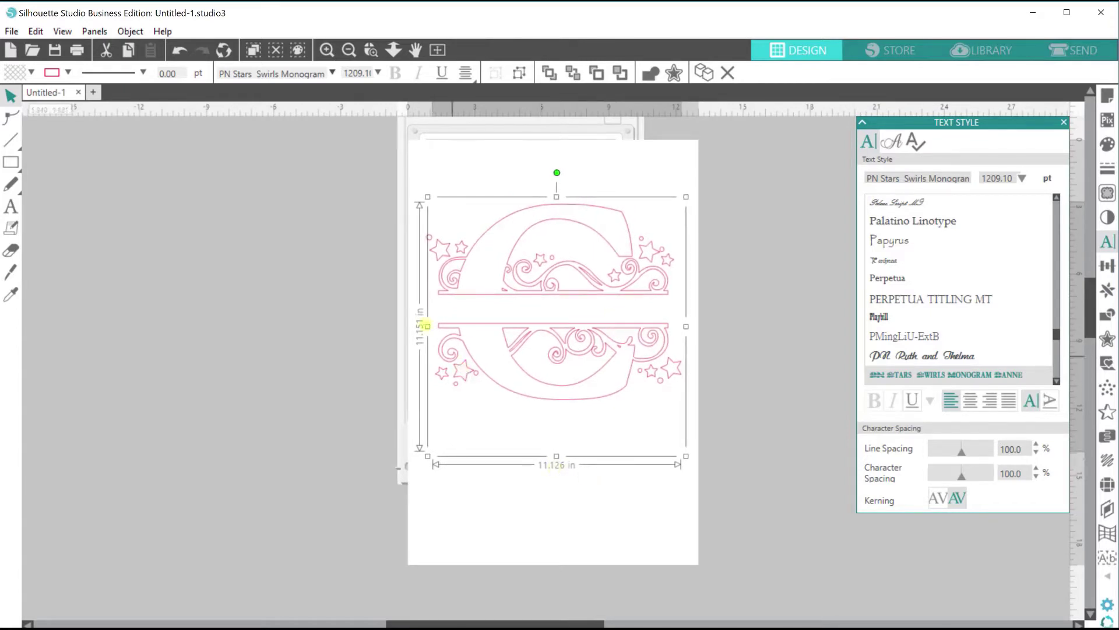
- Turn the monogram text into a single compound path and release it into its individual shapes
right_click(551, 341)
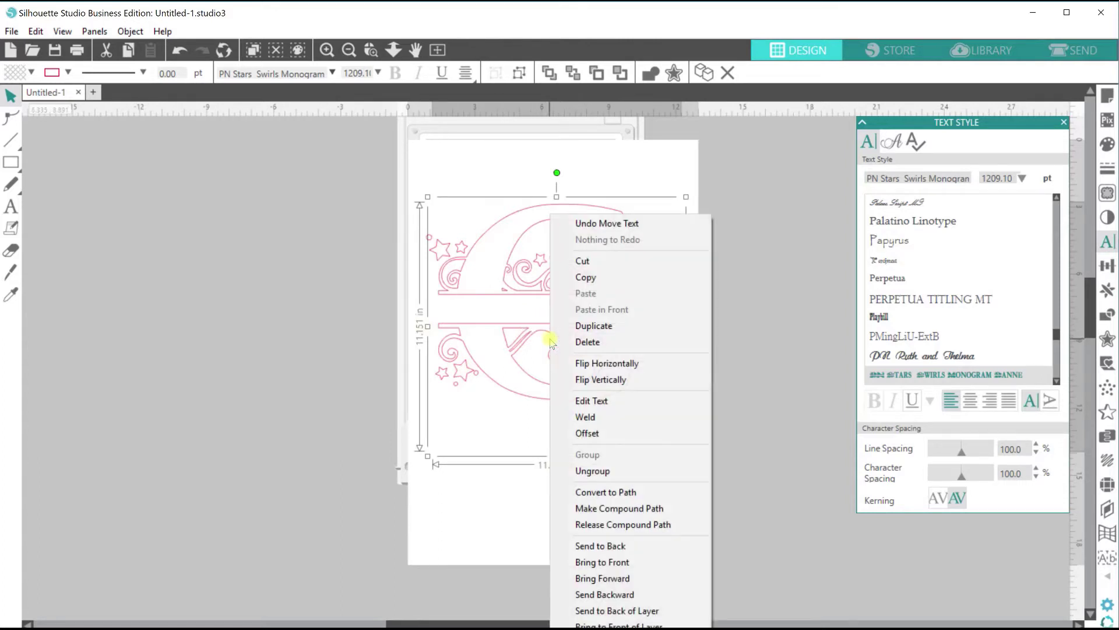
left_click(625, 524)
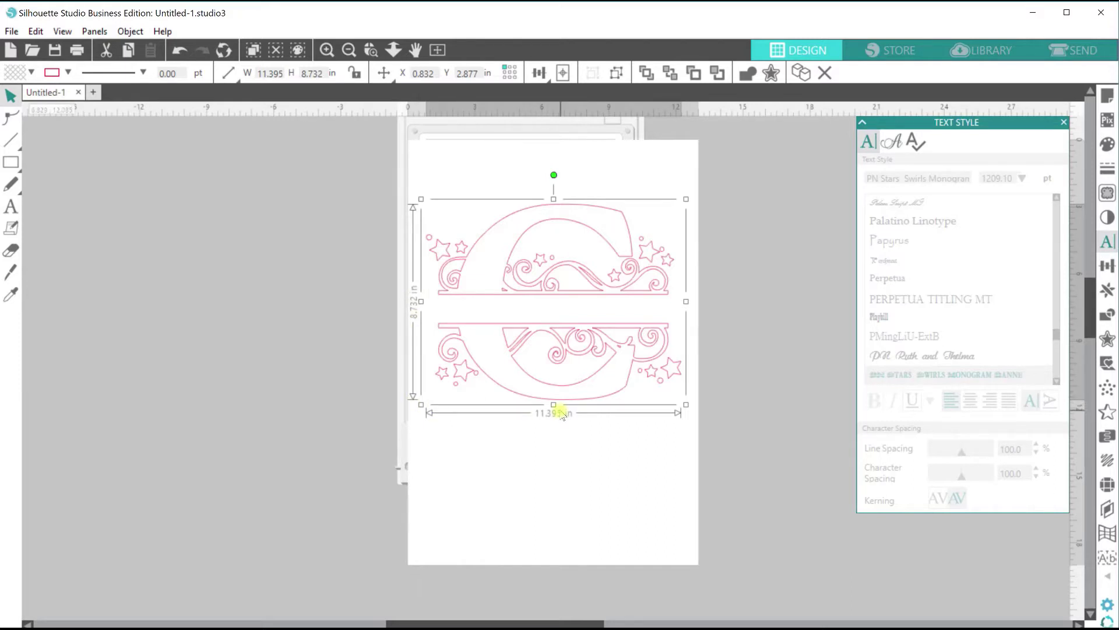
right_click(564, 328)
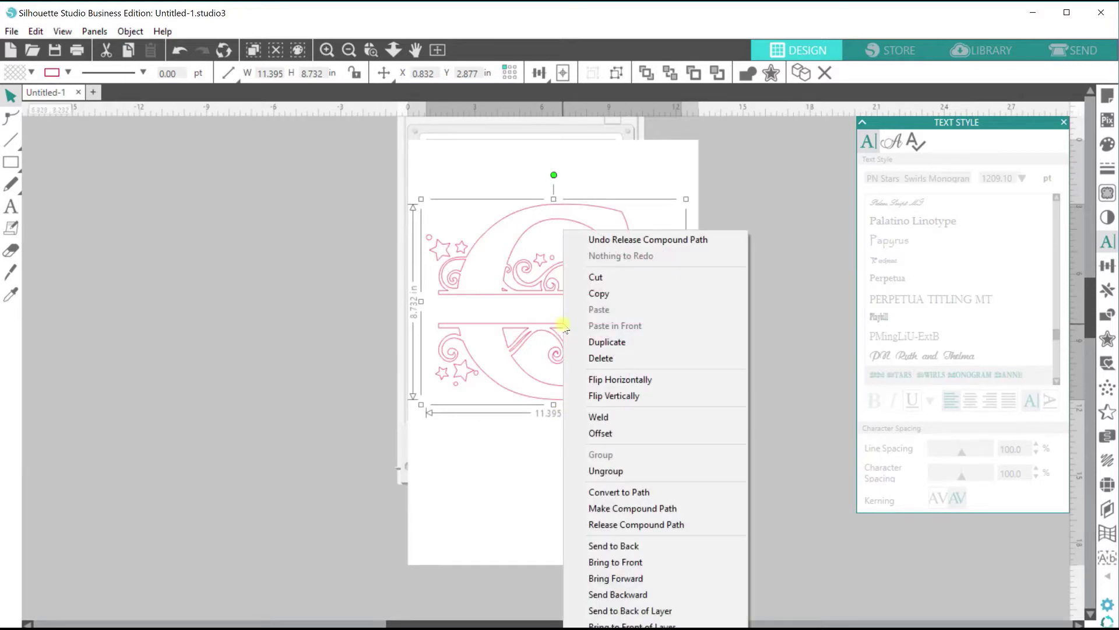
left_click(630, 509)
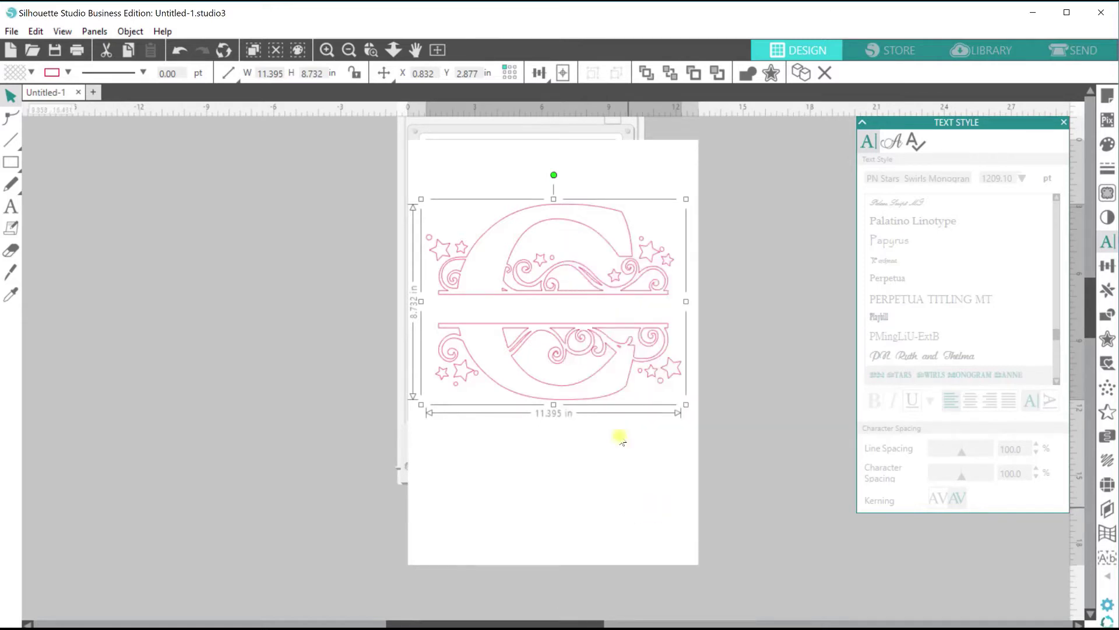
right_click(594, 390)
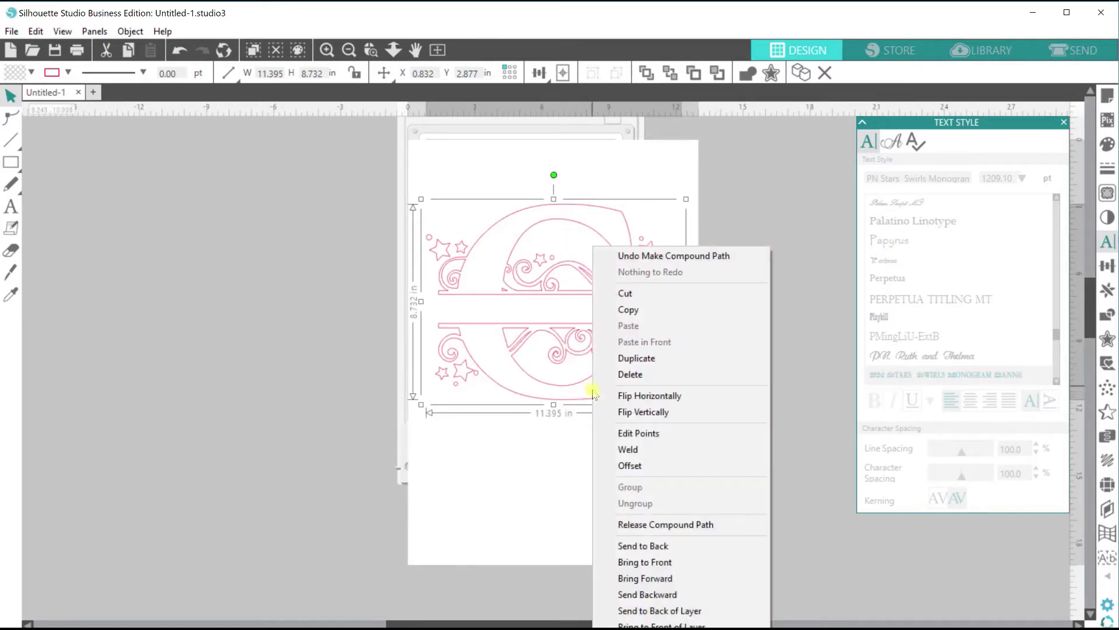
left_click(624, 524)
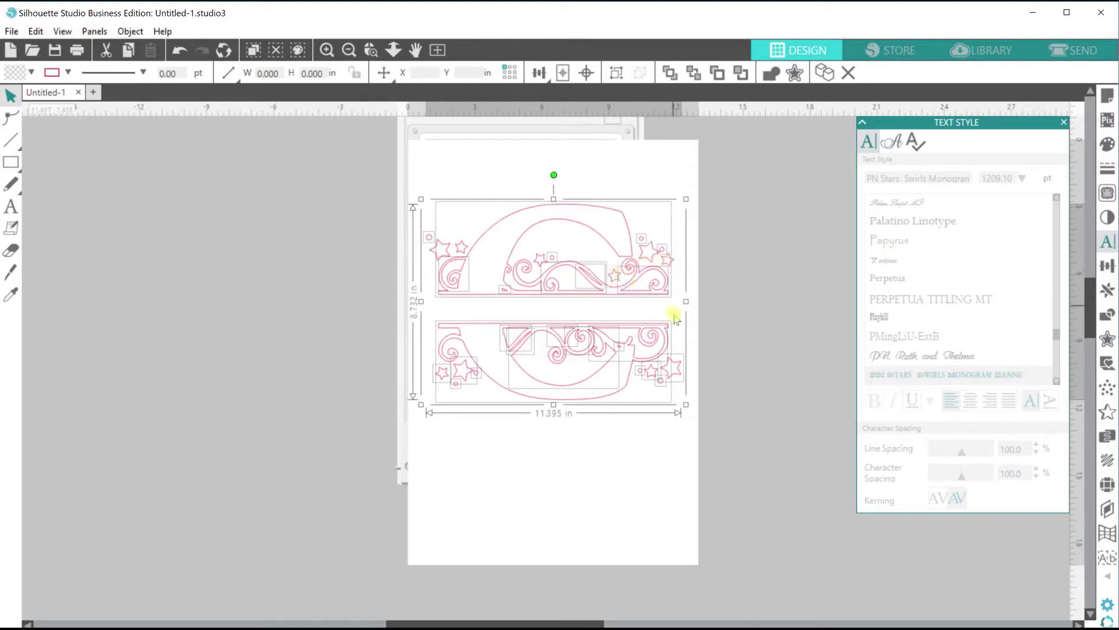
- Exclude the stars from the selection and make a compound path of the remaining letter shapes
left_click(676, 366, "shift")
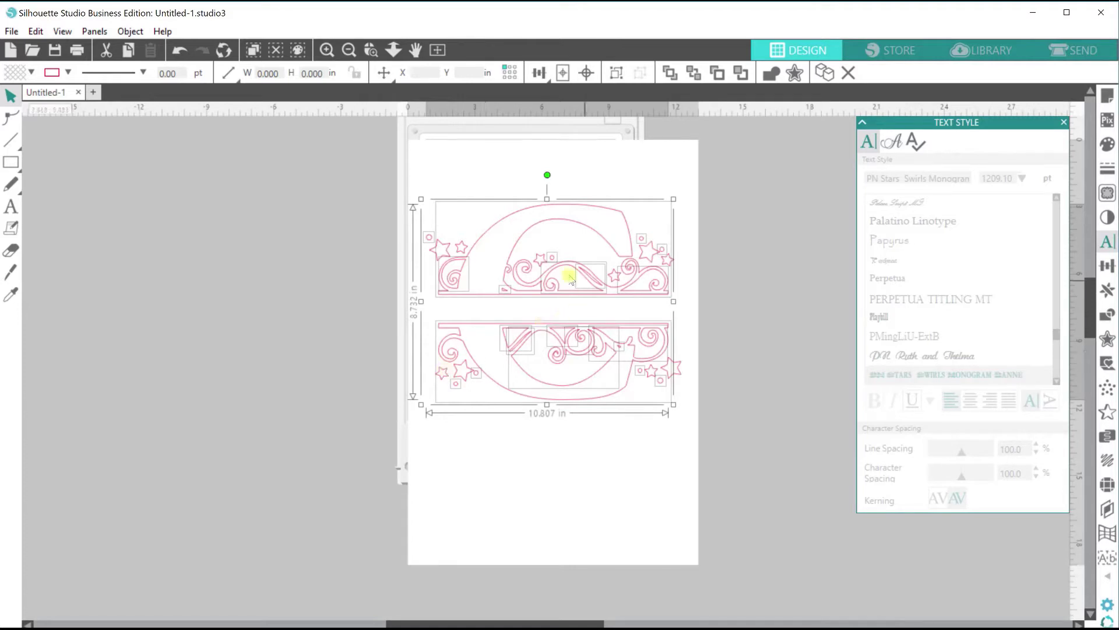
right_click(560, 377)
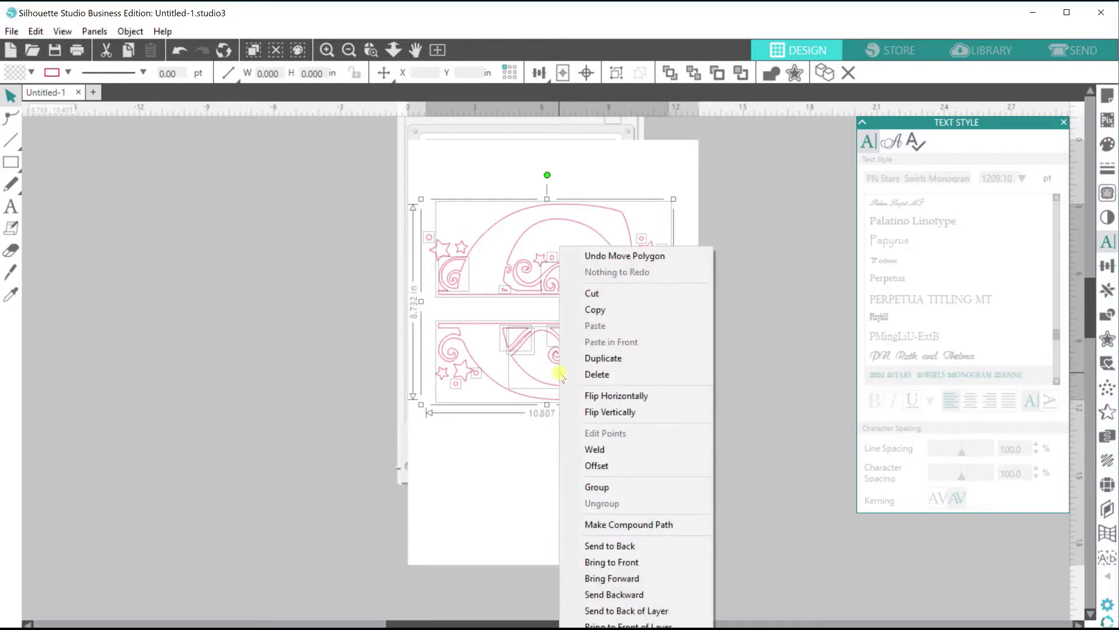
left_click(628, 524)
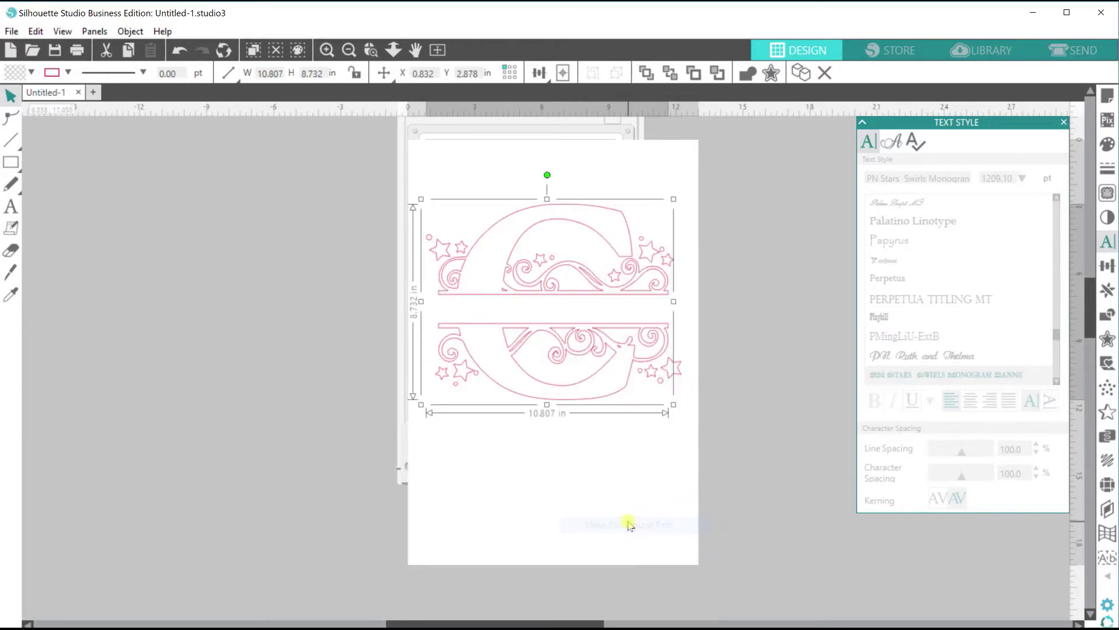
left_click(616, 437)
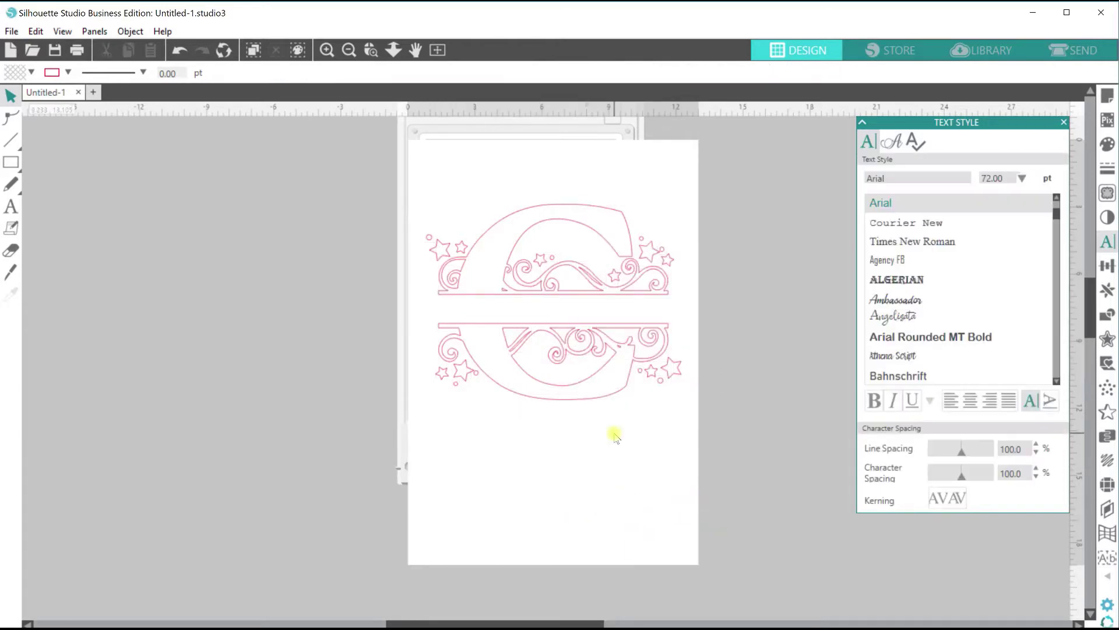
- Move the letter without its stars off the page to check their separation, and undo the move
left_click(585, 332)
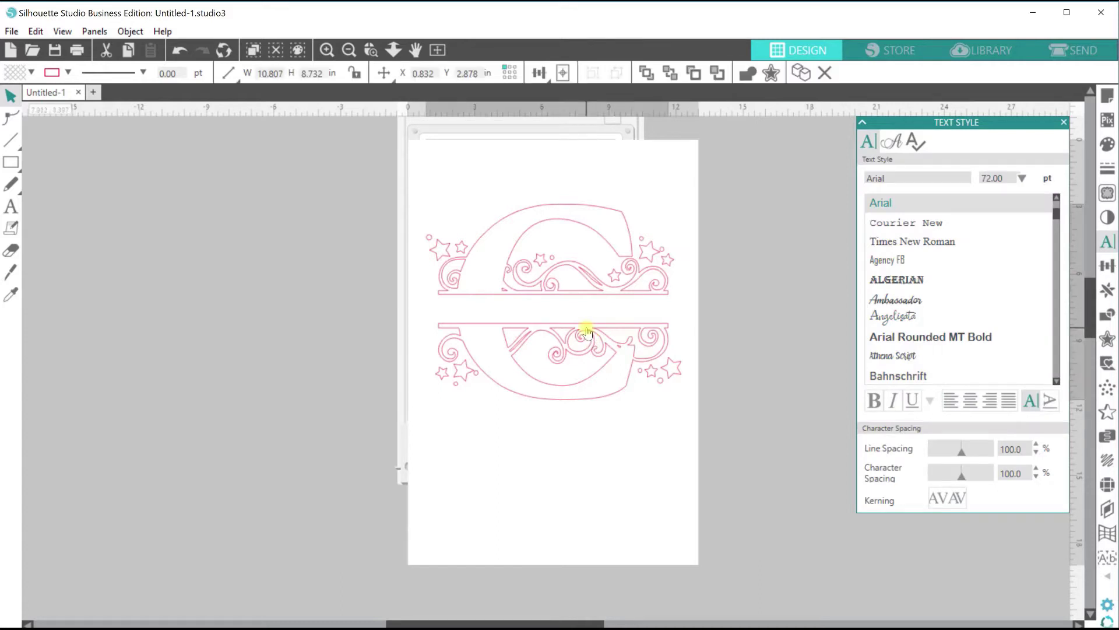
left_click_drag(586, 332, 252, 331)
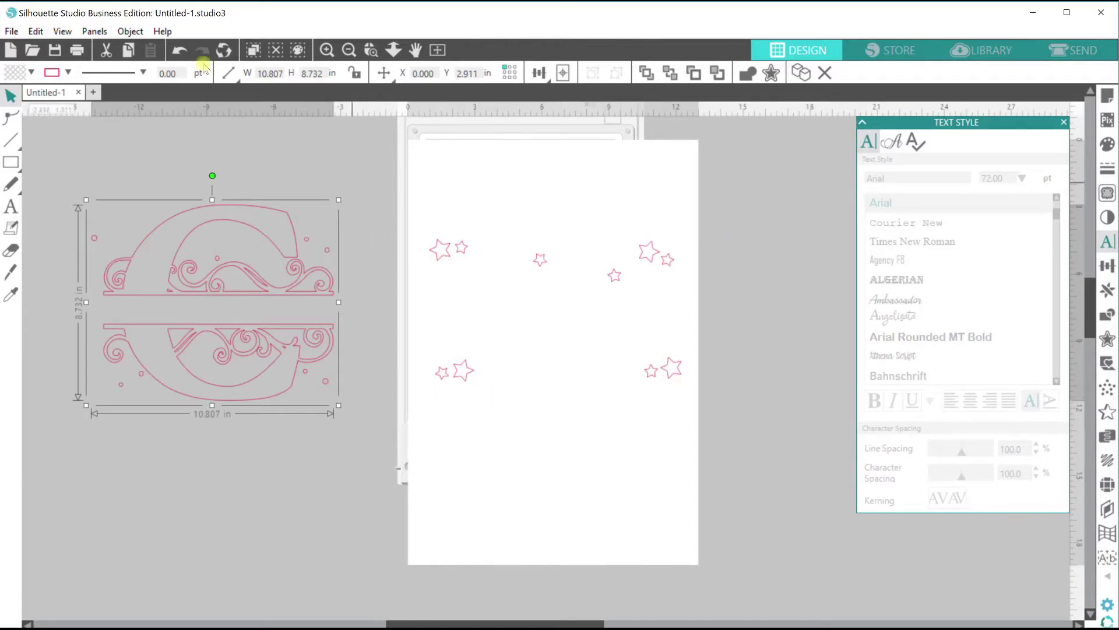
left_click(176, 51)
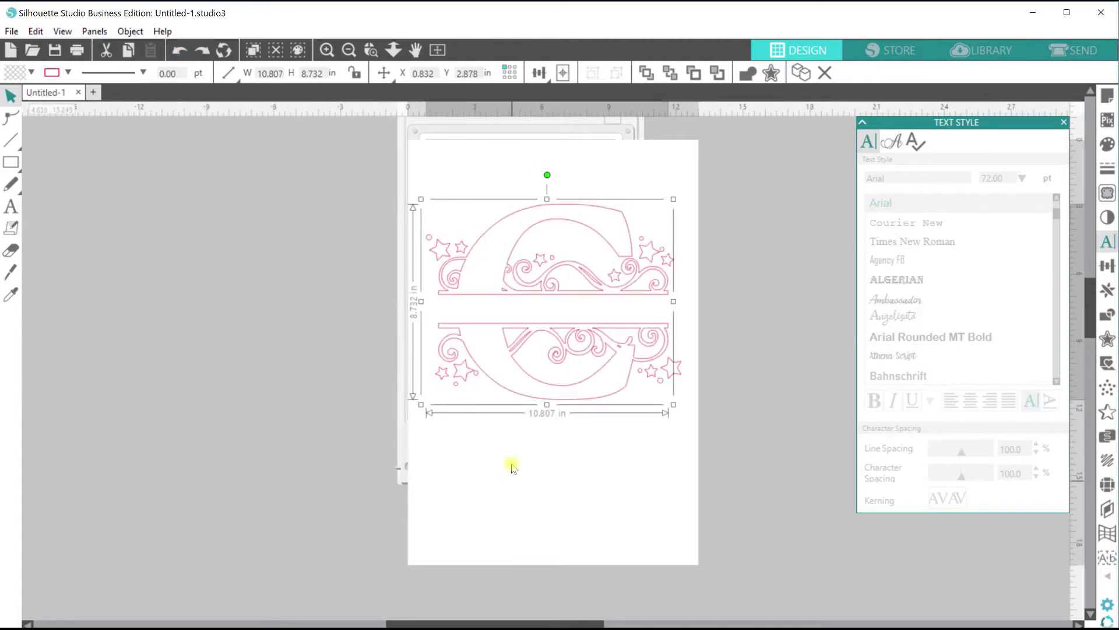
left_click(459, 491)
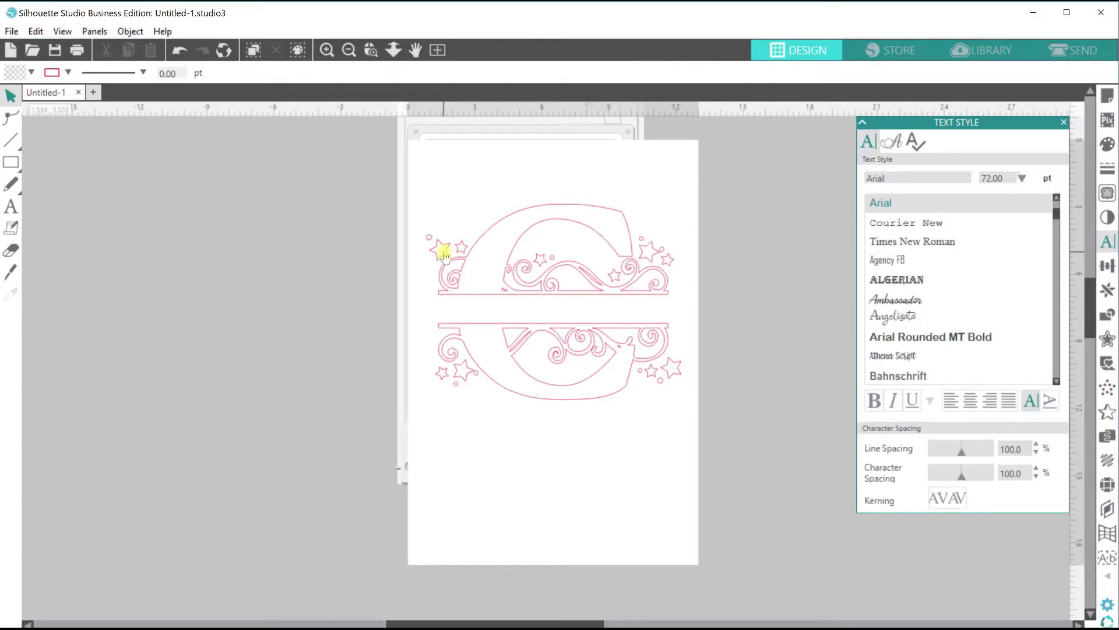
- Select all the stars around and inside the letter and fill them with solid blue
left_click(462, 248)
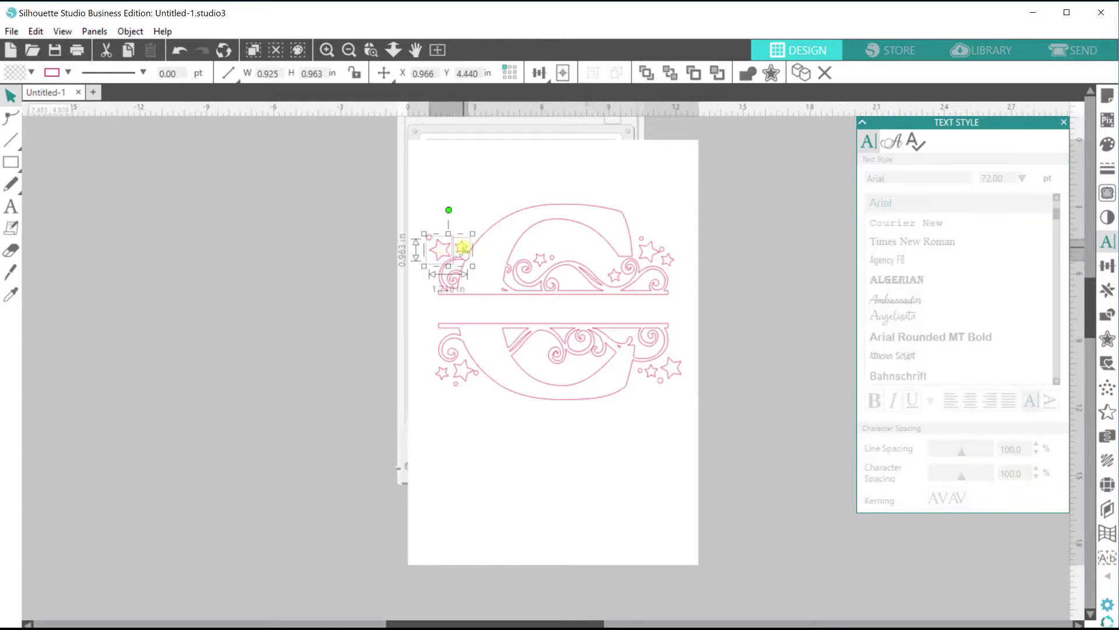
left_click_drag(462, 247, 541, 263)
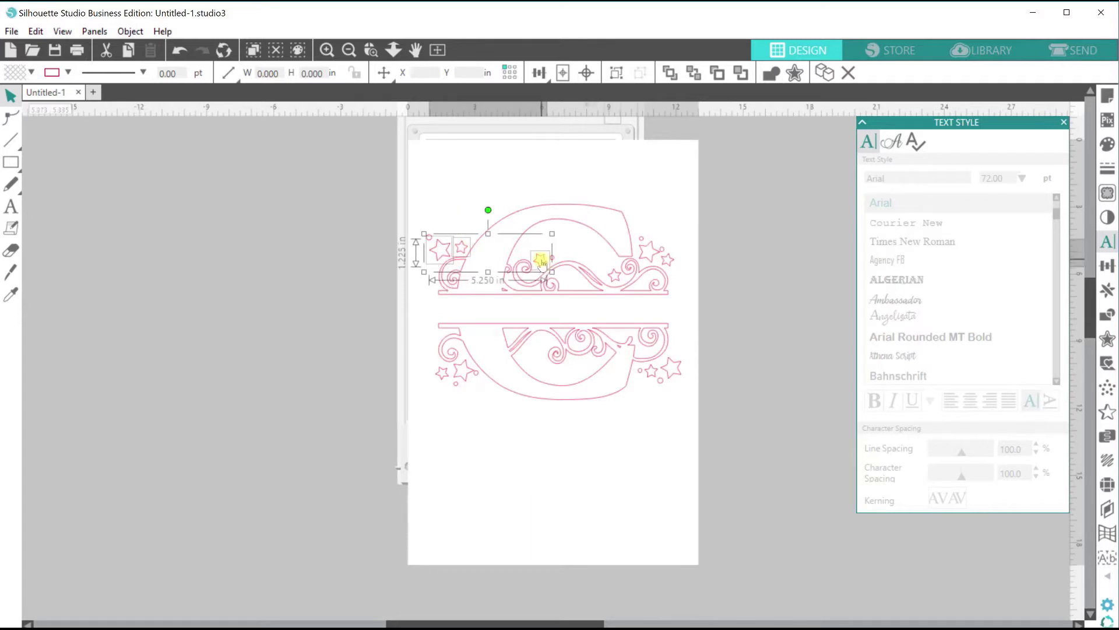
left_click(618, 280, "shift")
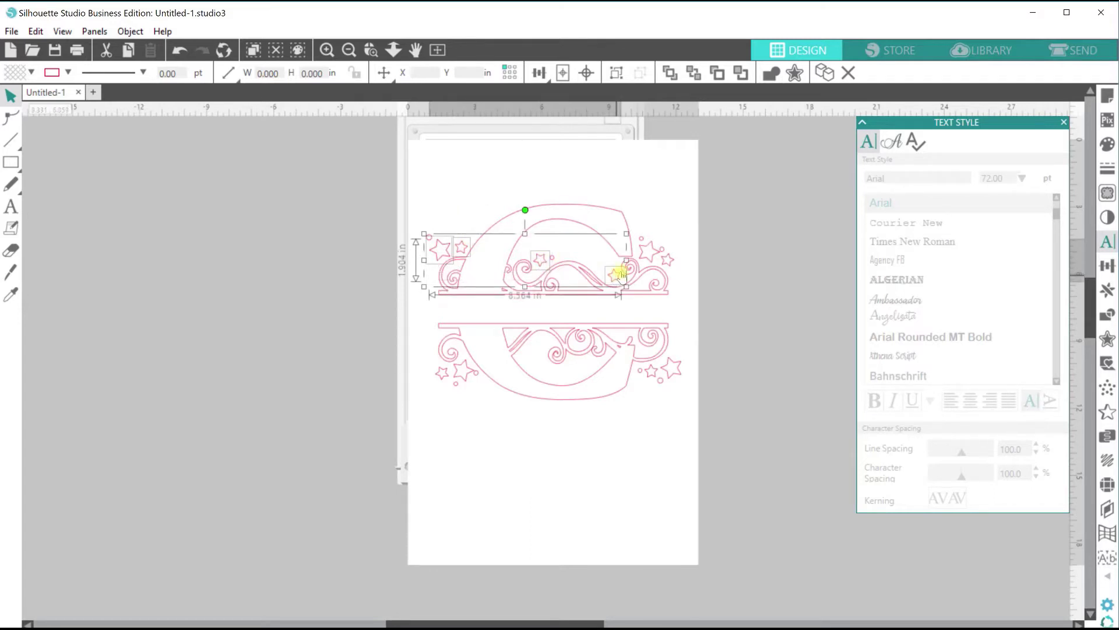
left_click(652, 252, "shift")
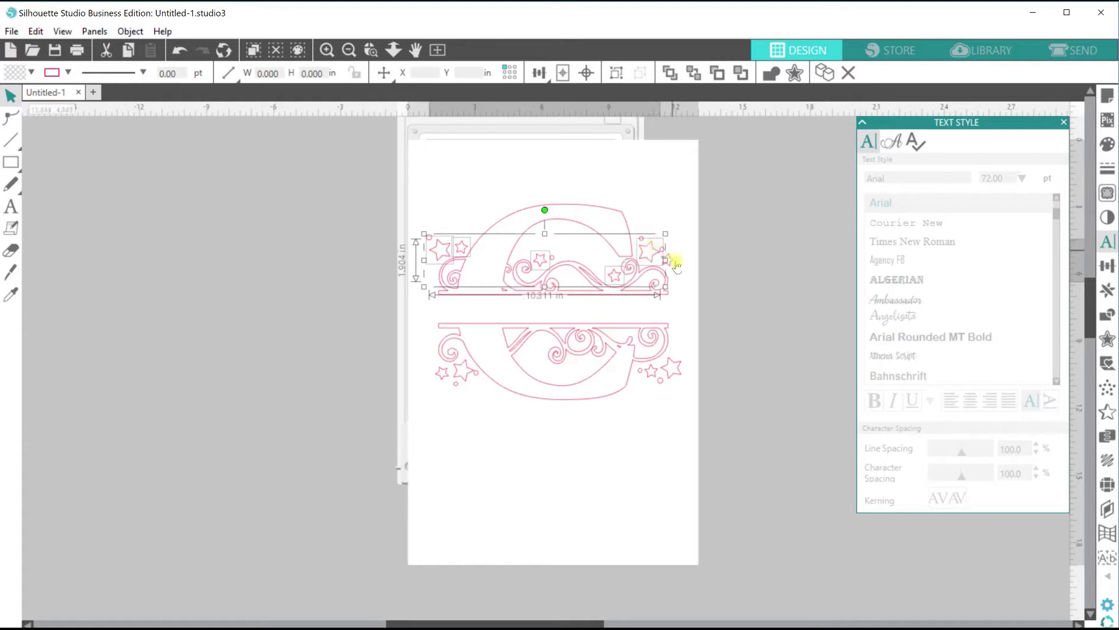
left_click(672, 261, "shift")
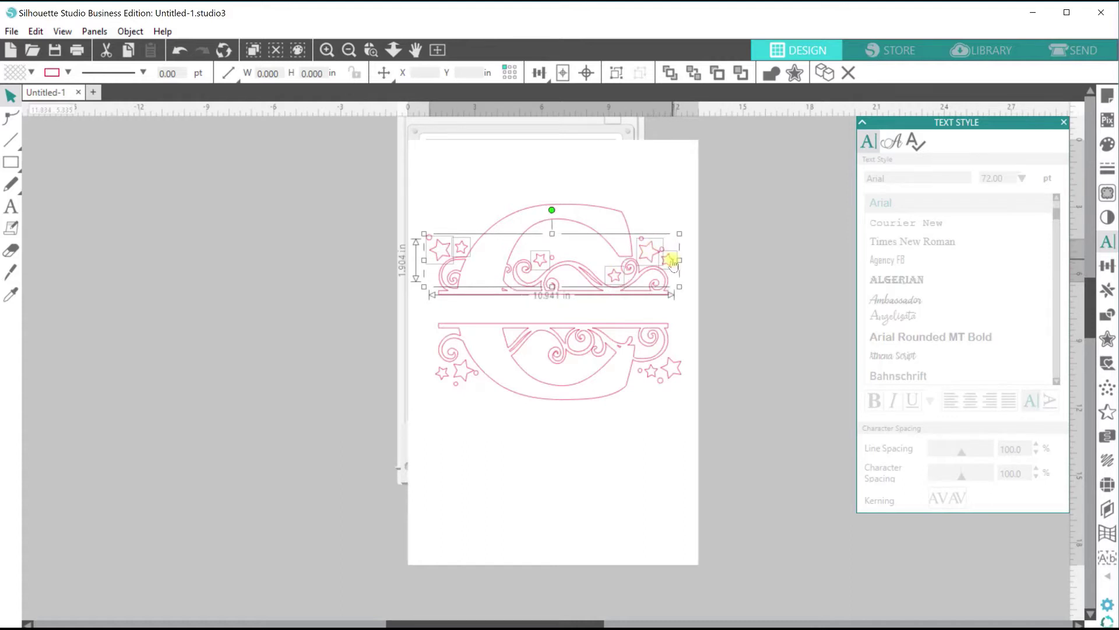
left_click(675, 366, "shift")
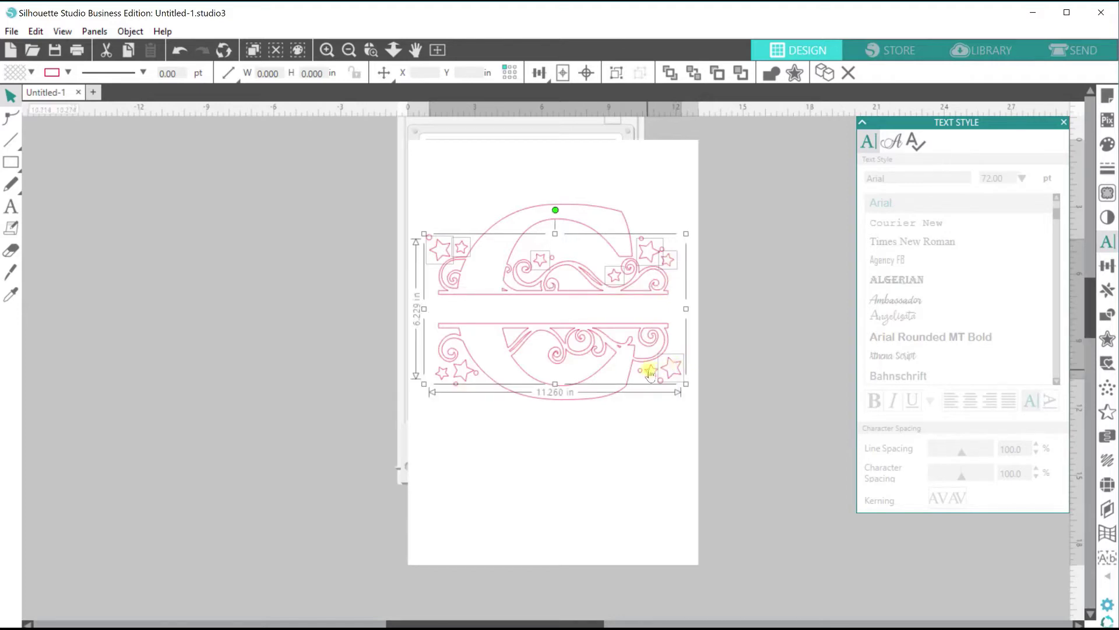
left_click(465, 374, "shift")
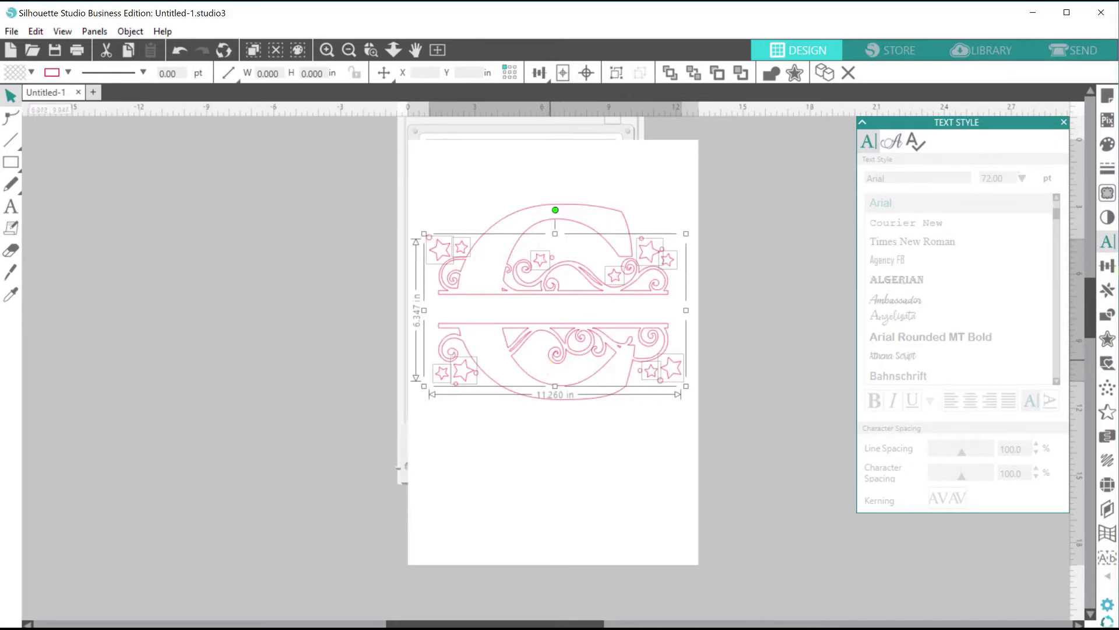
left_click(1112, 145)
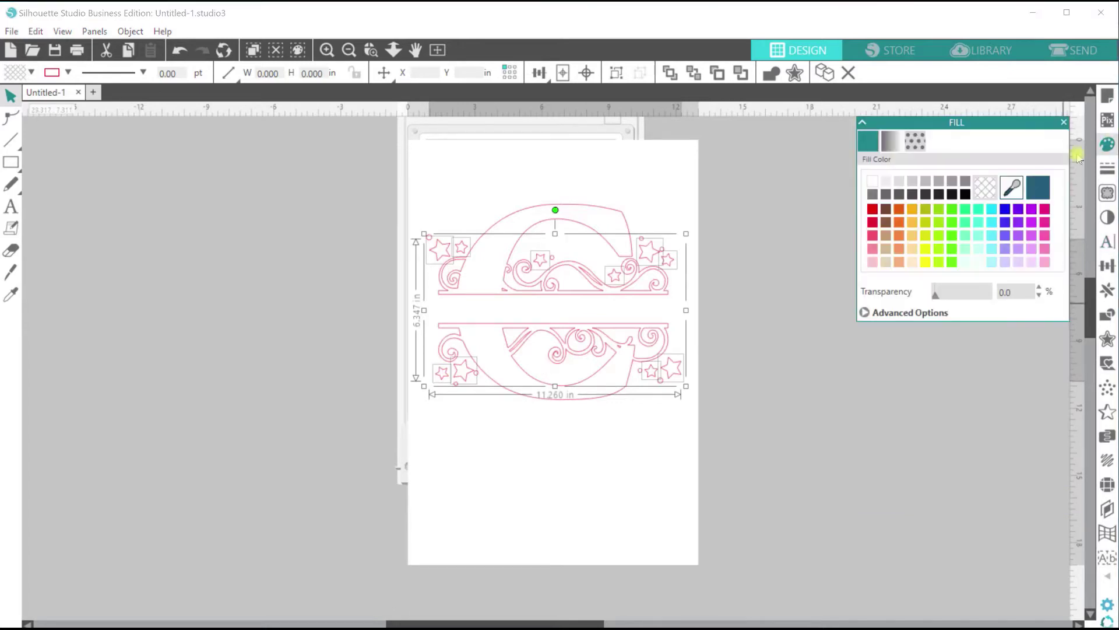
left_click(1006, 210)
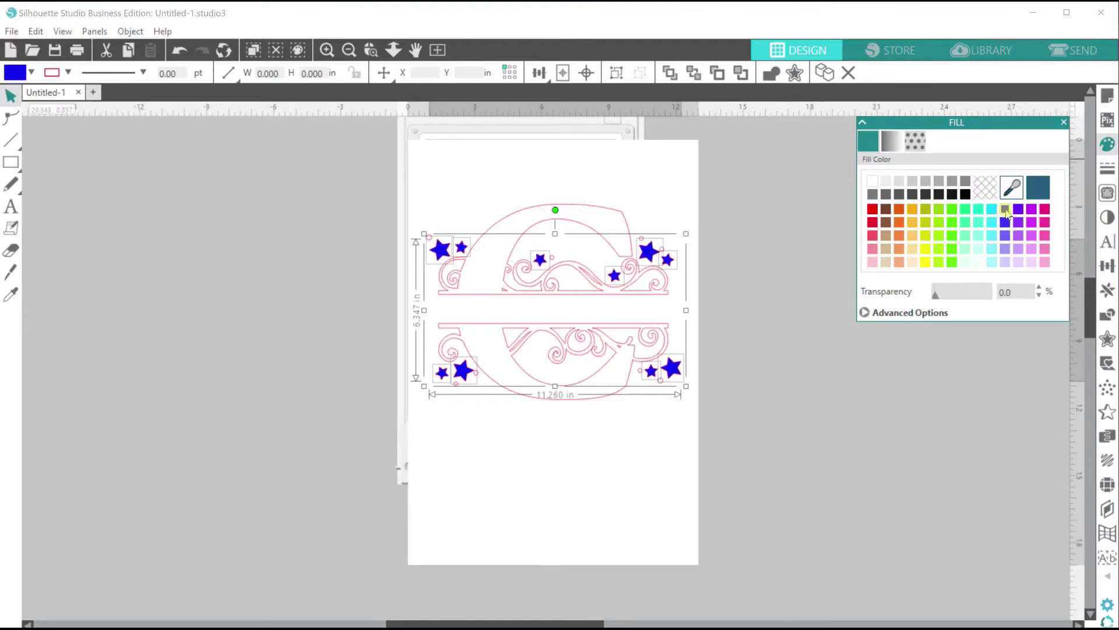
- Make the line colour of the selected stars transparent and deselect them
left_click(1108, 168)
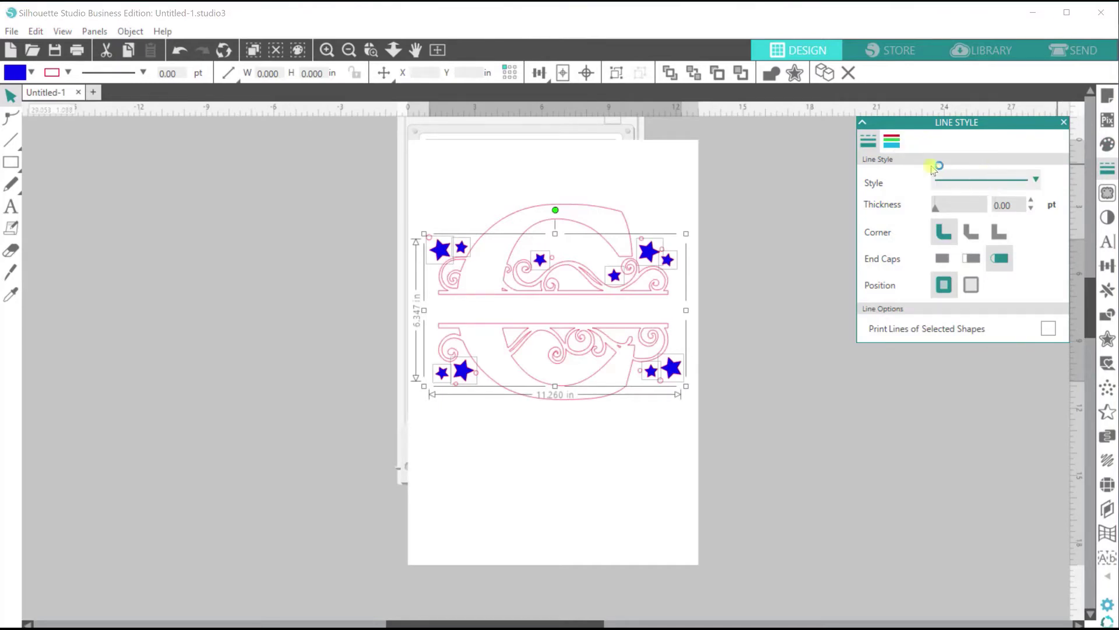
left_click(892, 142)
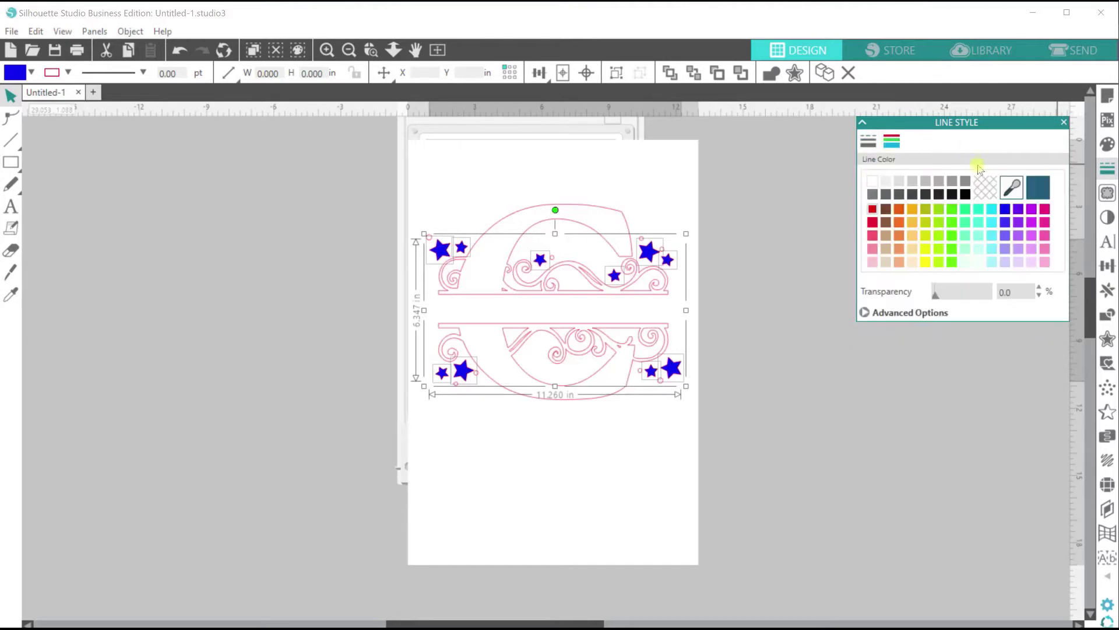
left_click(989, 188)
left_click(612, 439)
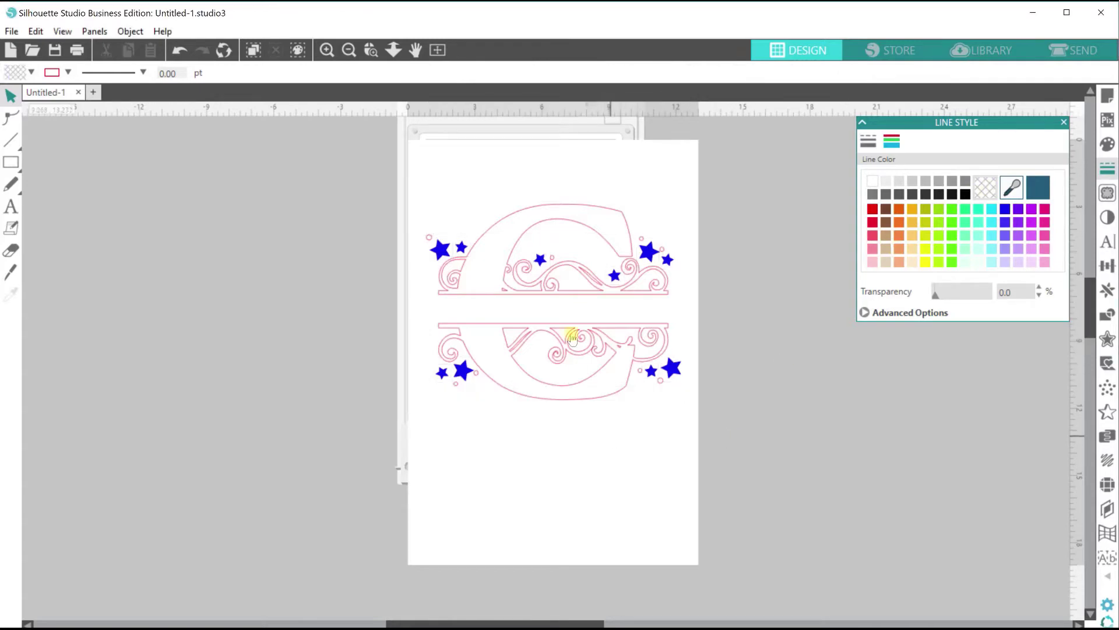
- Fill the split letter and its swirls with solid red
left_click(529, 296)
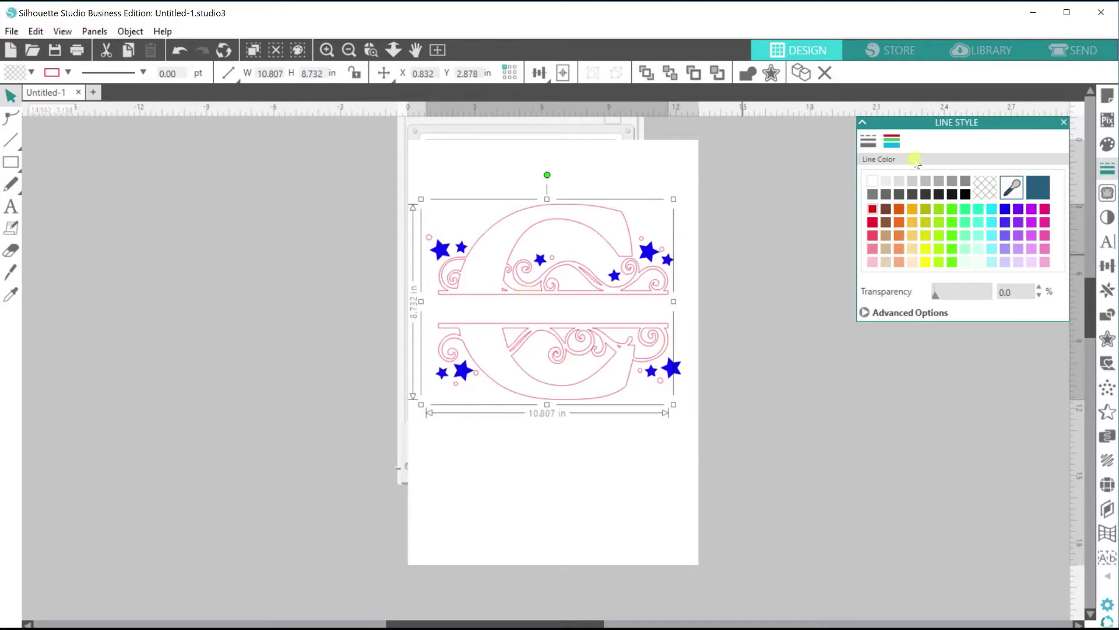
left_click(1107, 145)
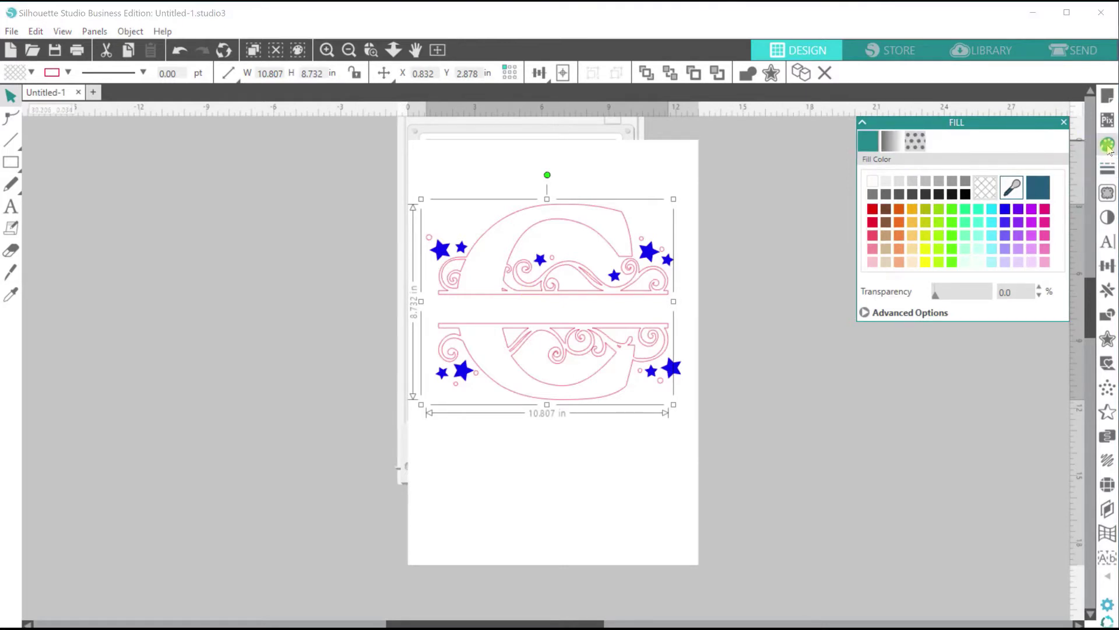
left_click(874, 211)
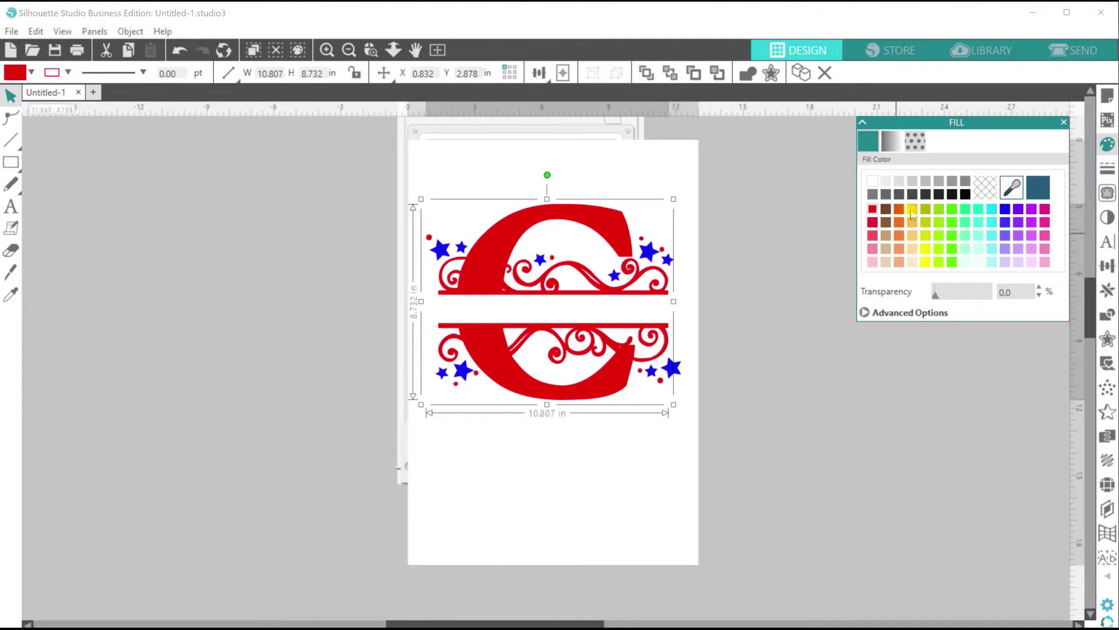
left_click(1065, 123)
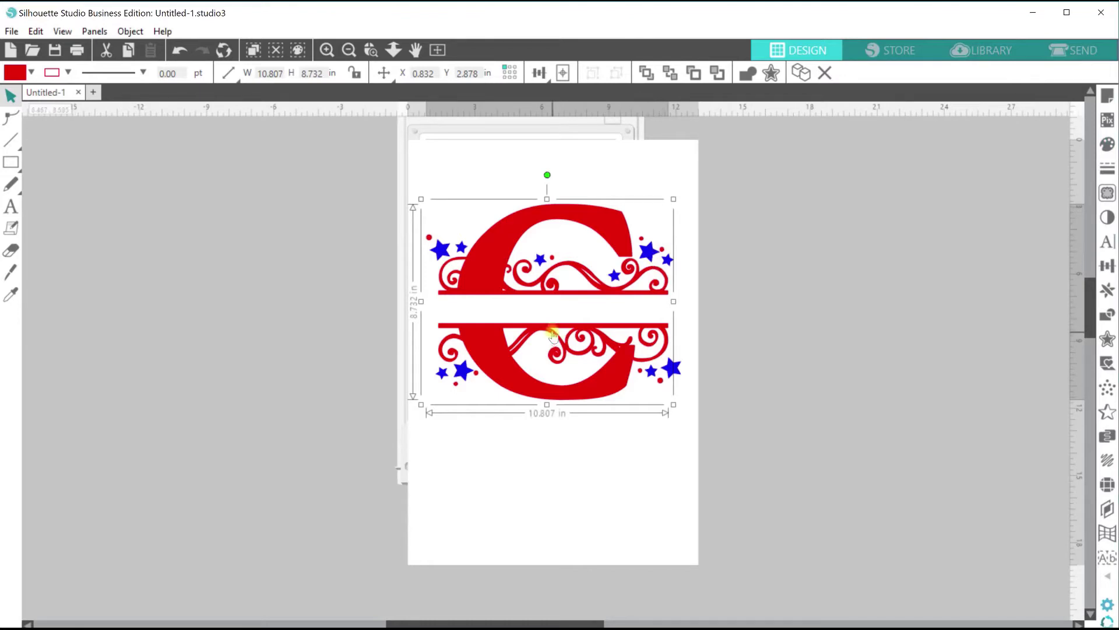
- Select the red letter together with all the blue stars and group them
right_click(555, 326)
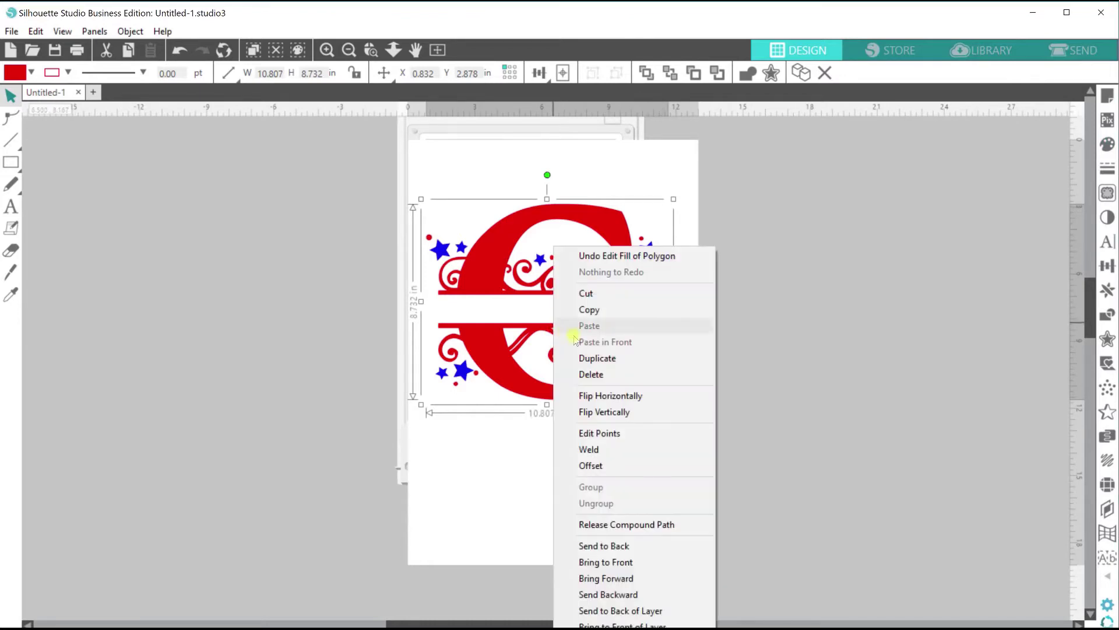
left_click(489, 481)
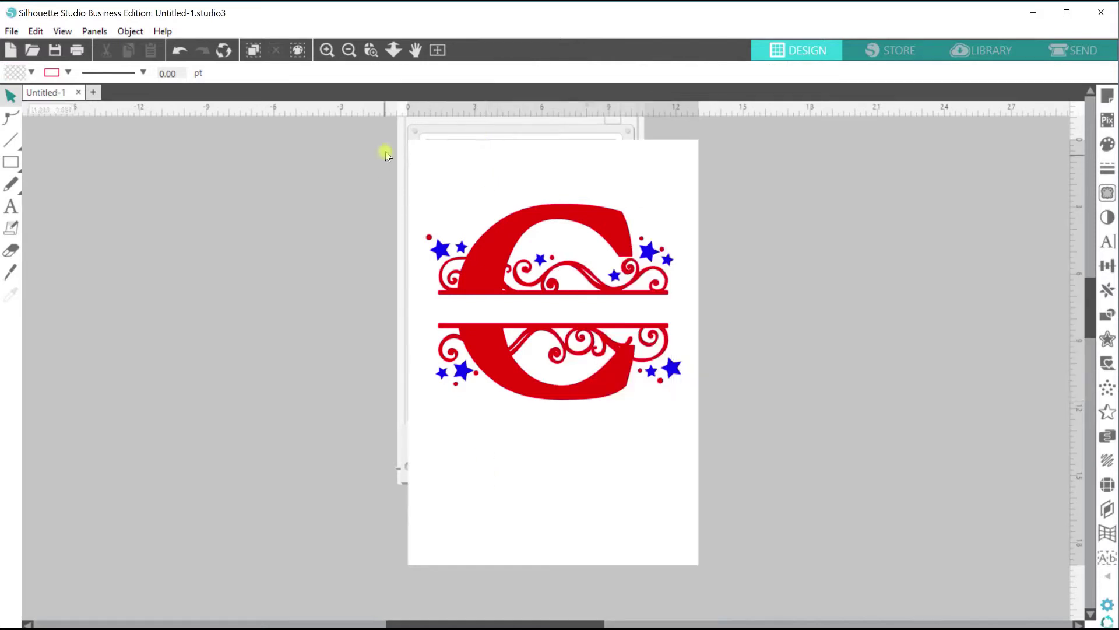
left_click_drag(384, 152, 764, 475)
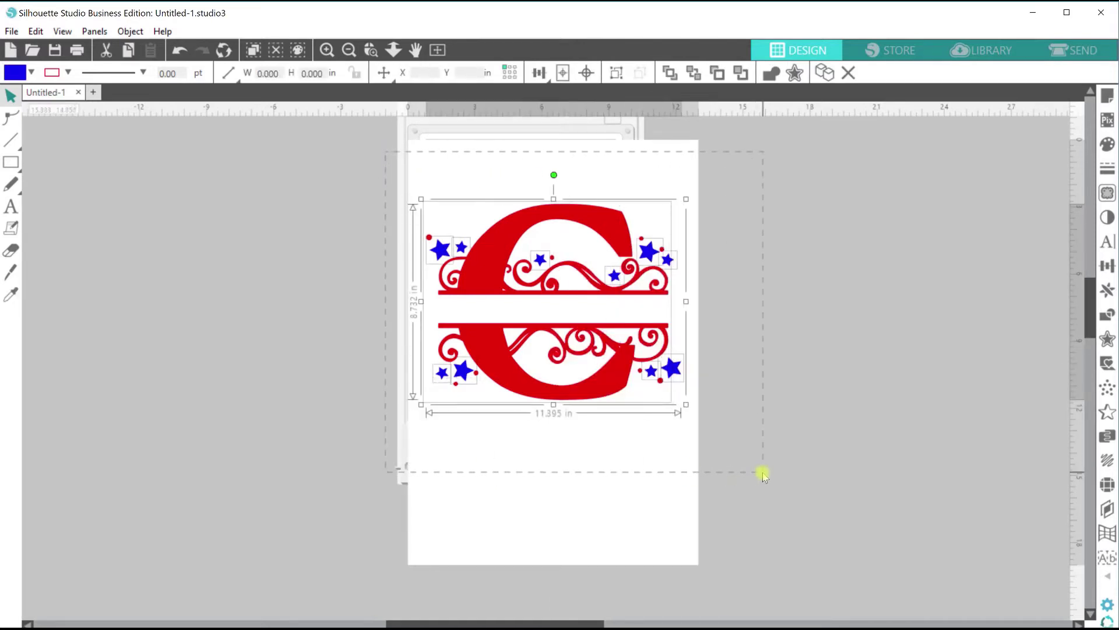
right_click(574, 391)
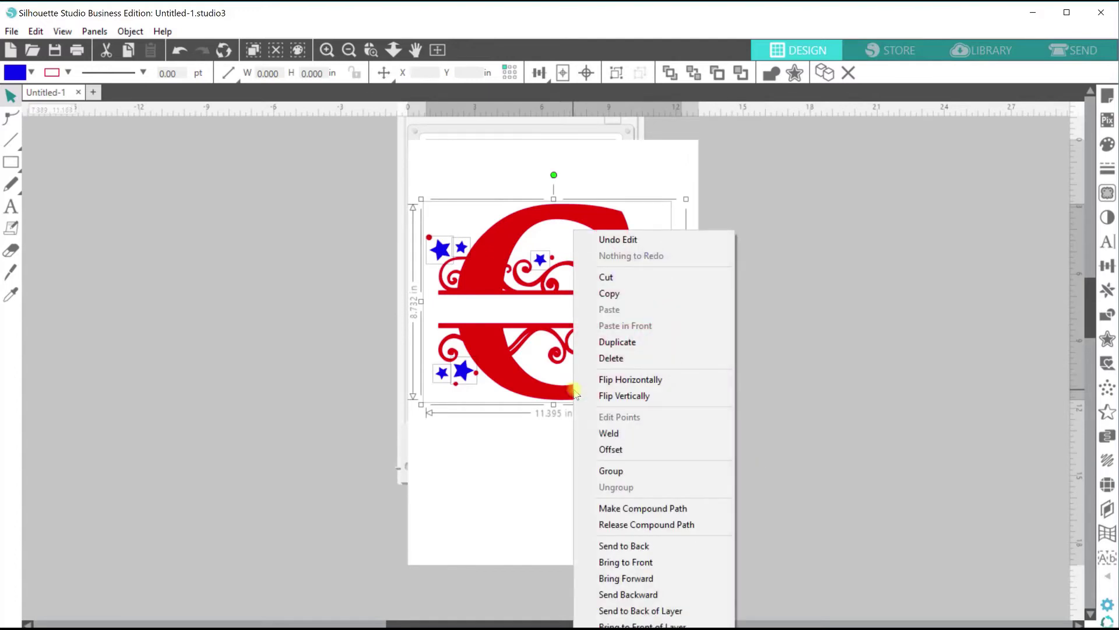
left_click(609, 471)
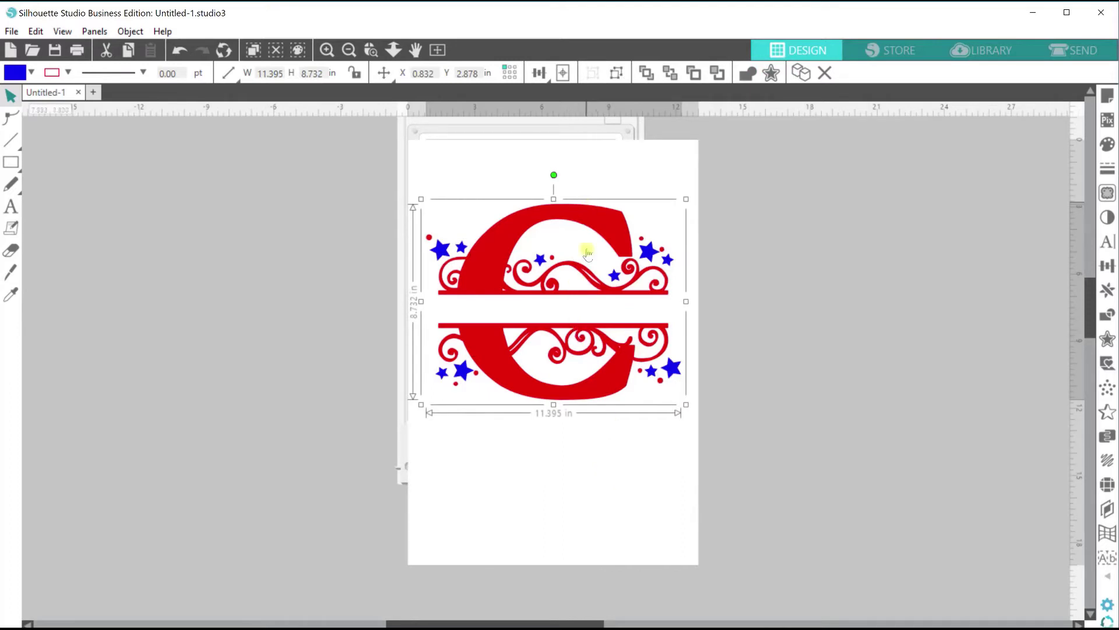
- Scale the grouped monogram to 11 in wide and 16 in high, and reposition it within the page
left_click(1107, 266)
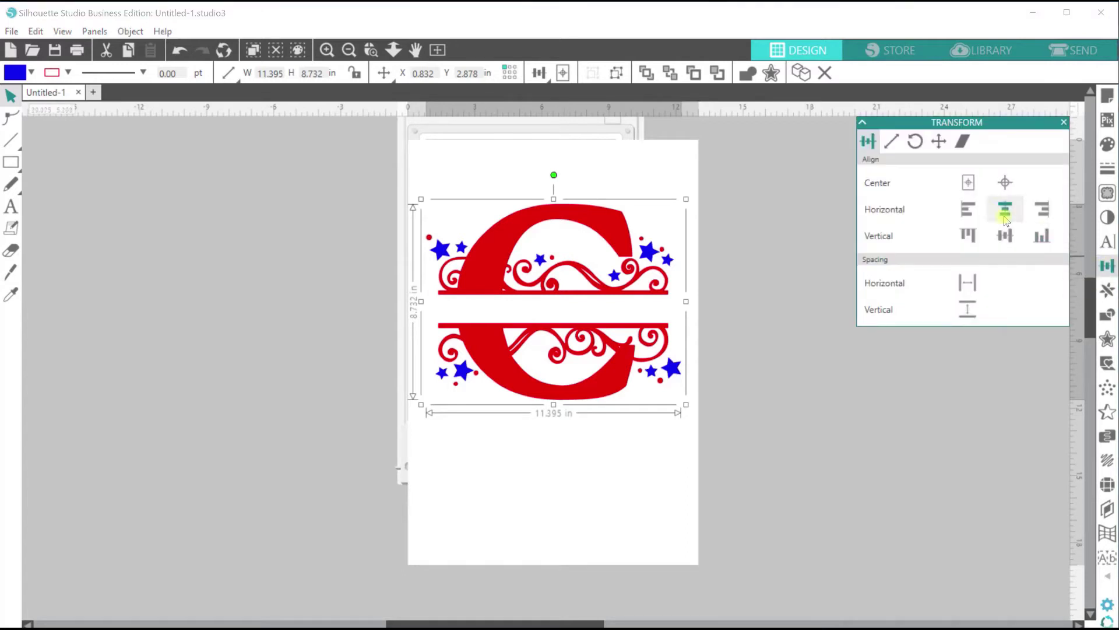
left_click(890, 141)
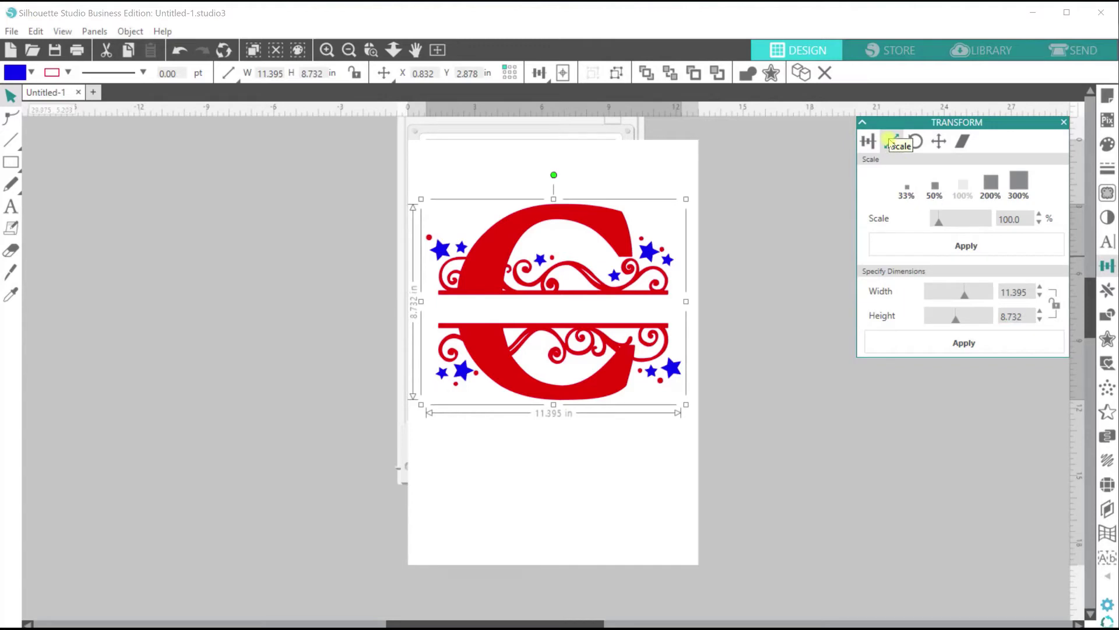
left_click(1034, 291)
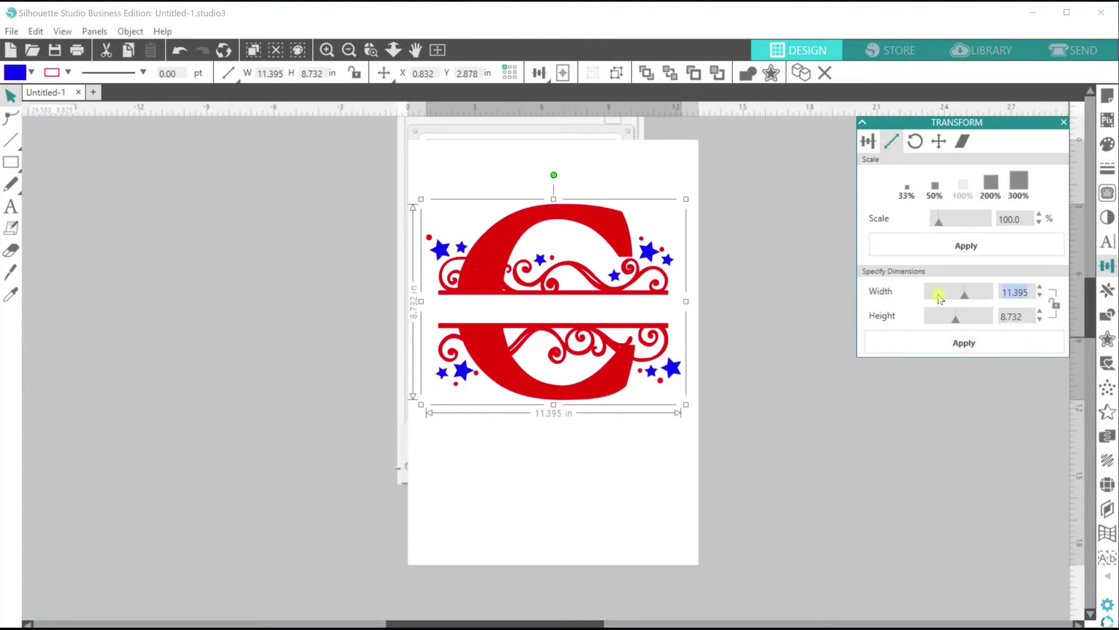
type("12")
key("Tab")
type("1")
left_click(955, 344)
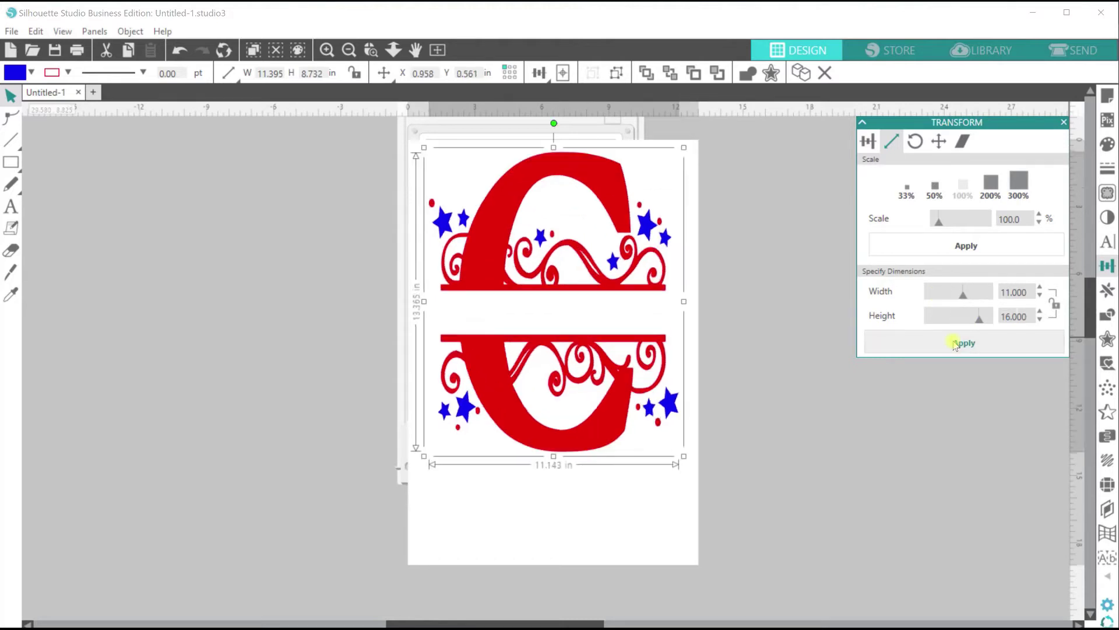
left_click_drag(587, 282, 596, 331)
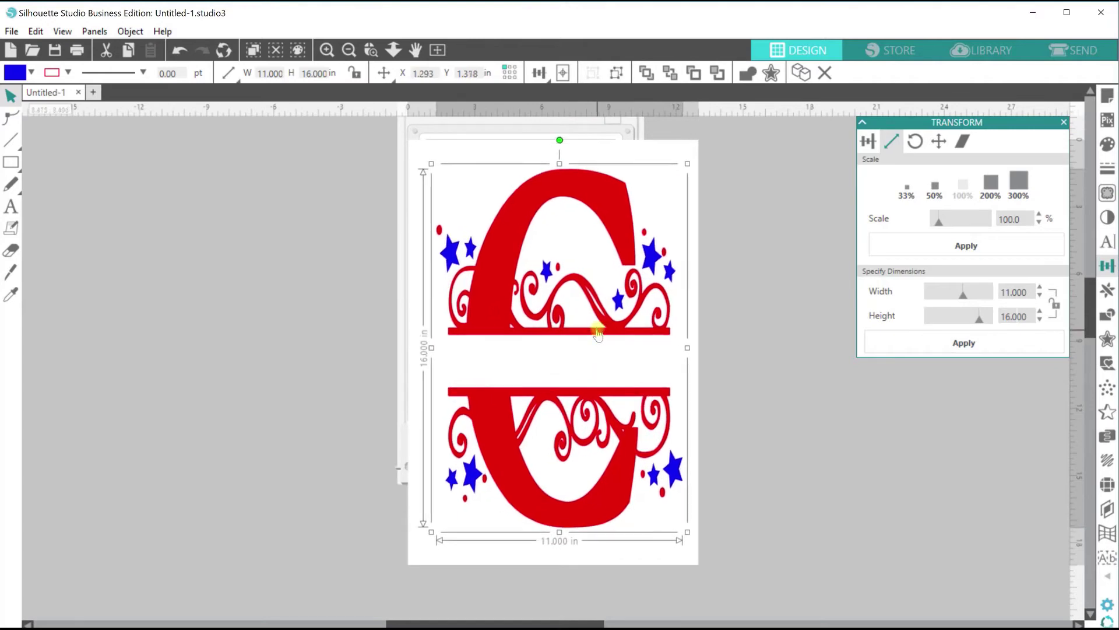
left_click(709, 524)
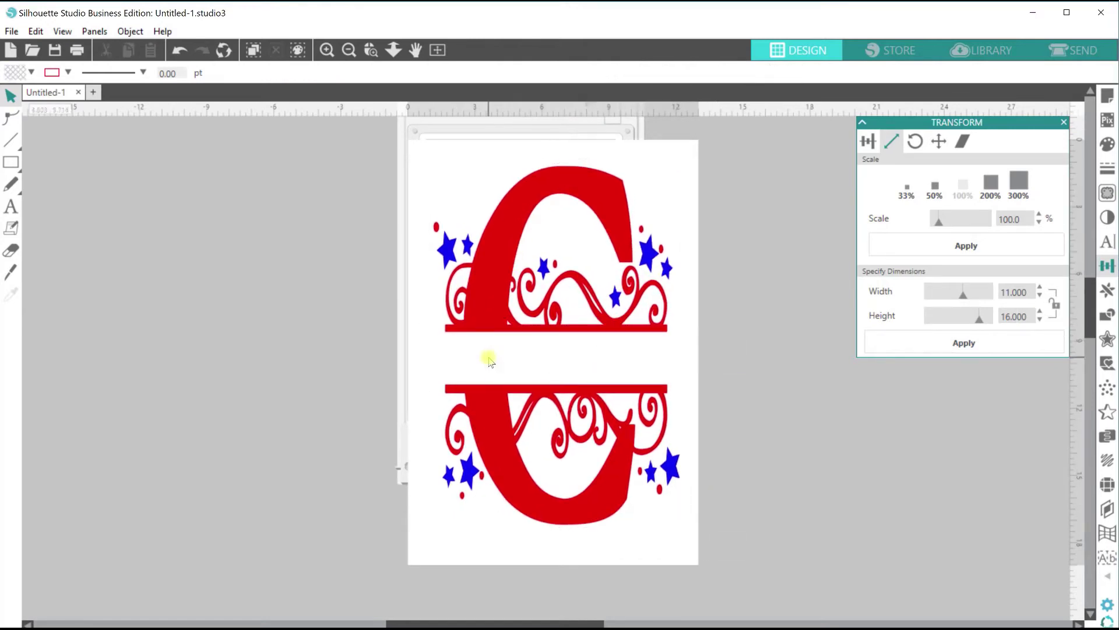
- Add a text object with the family name in capitals inside the gap of the split letter
left_click(11, 207)
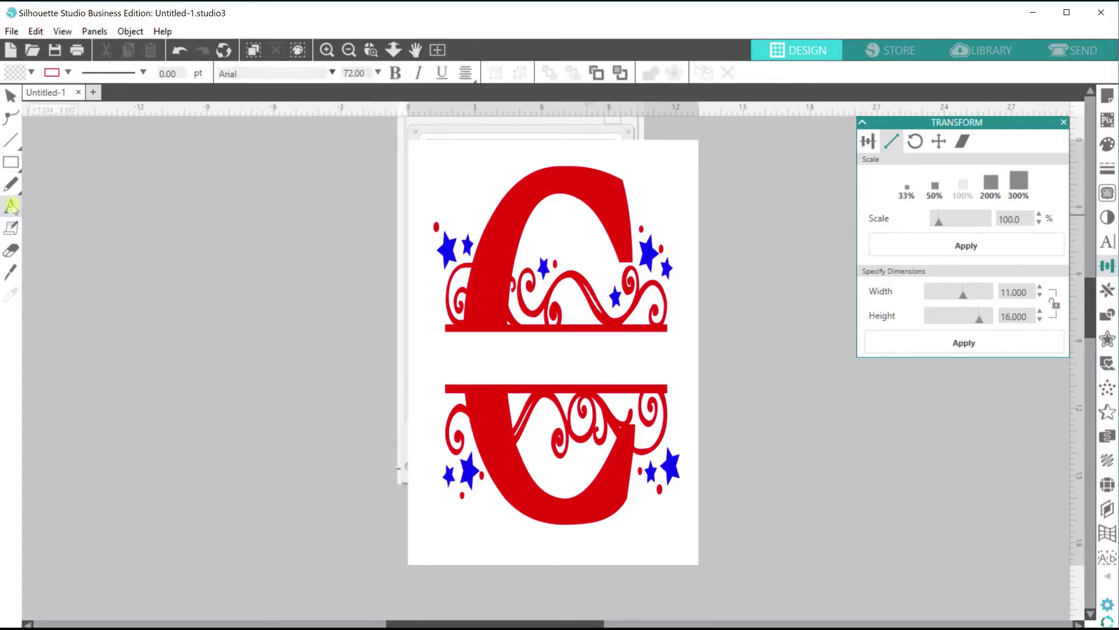
left_click(454, 357)
key("Escape")
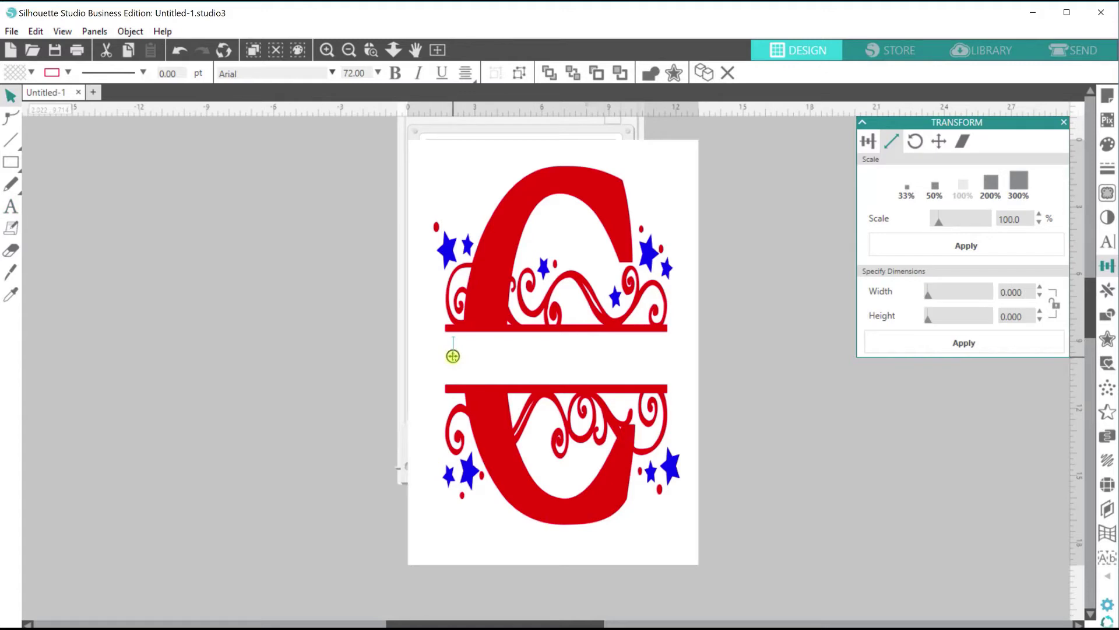
type("CART")
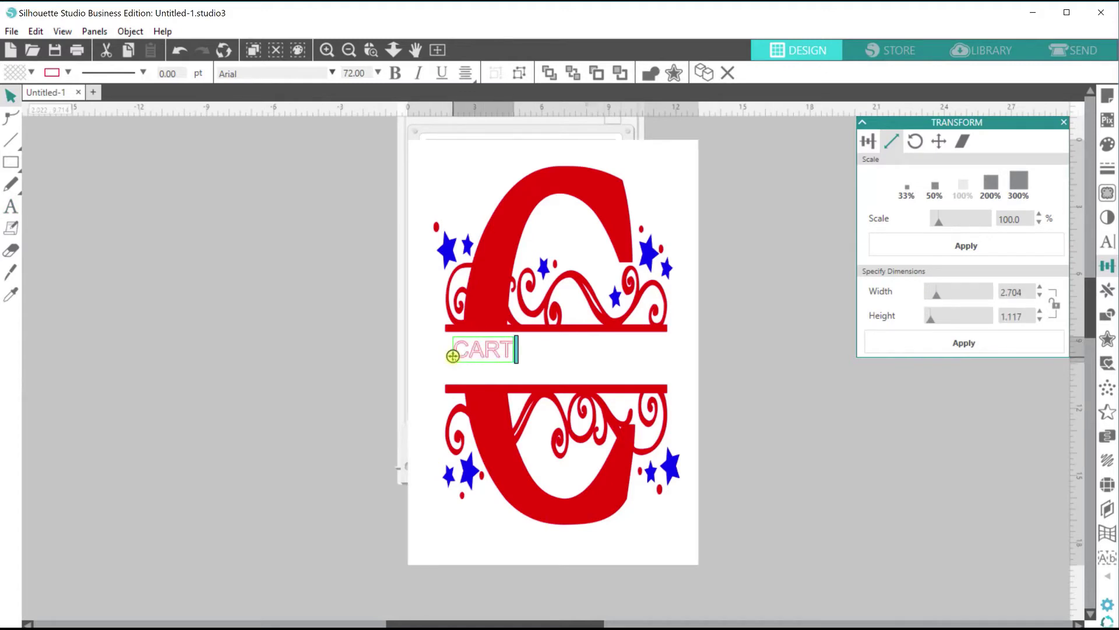
type("ER")
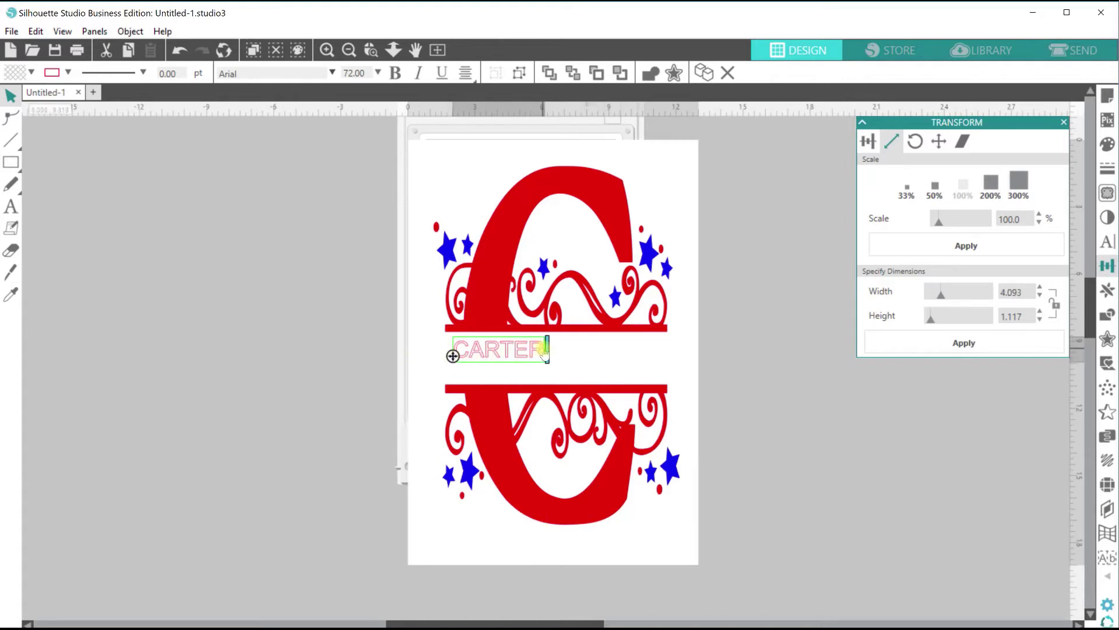
- Set the font of the whole name text to Franklin Gothic Heavy
left_click_drag(546, 350, 451, 352)
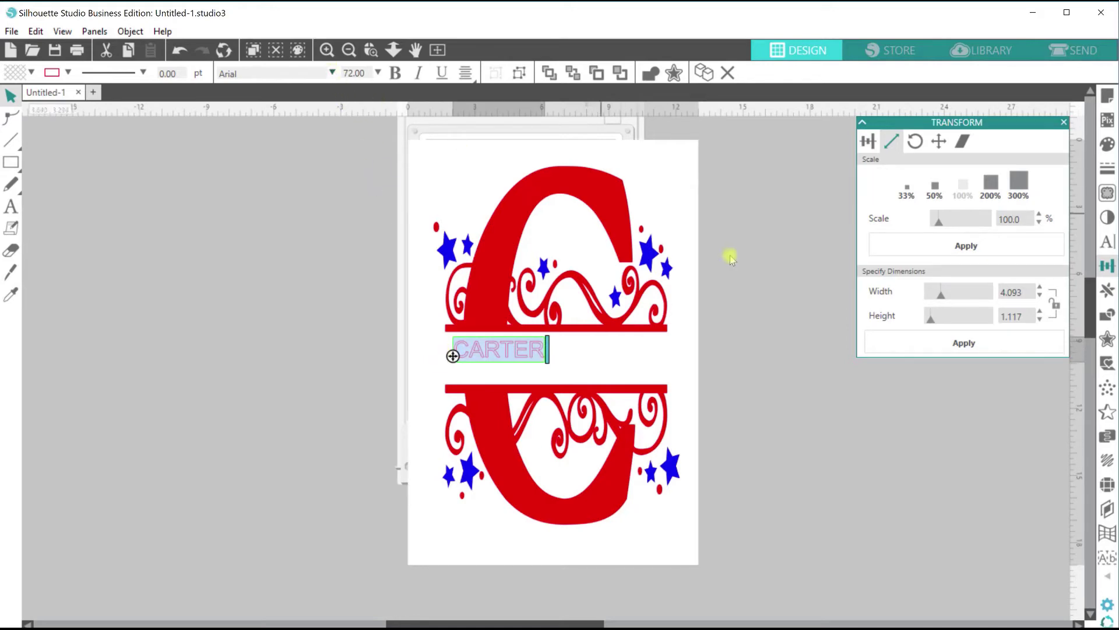
left_click(1109, 241)
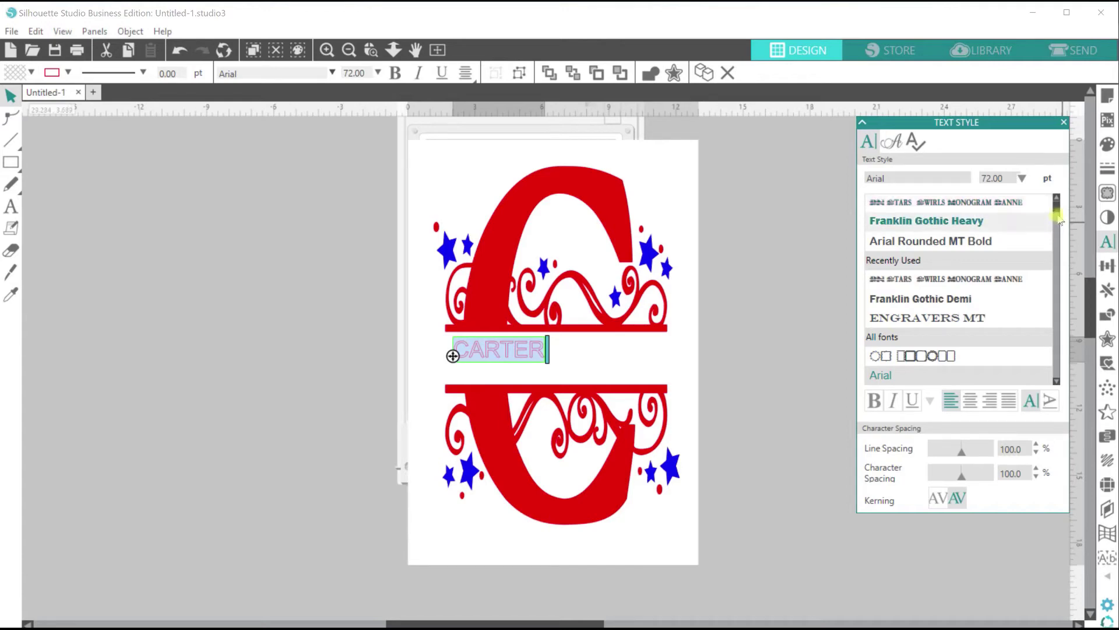
left_click_drag(1059, 214, 1056, 267)
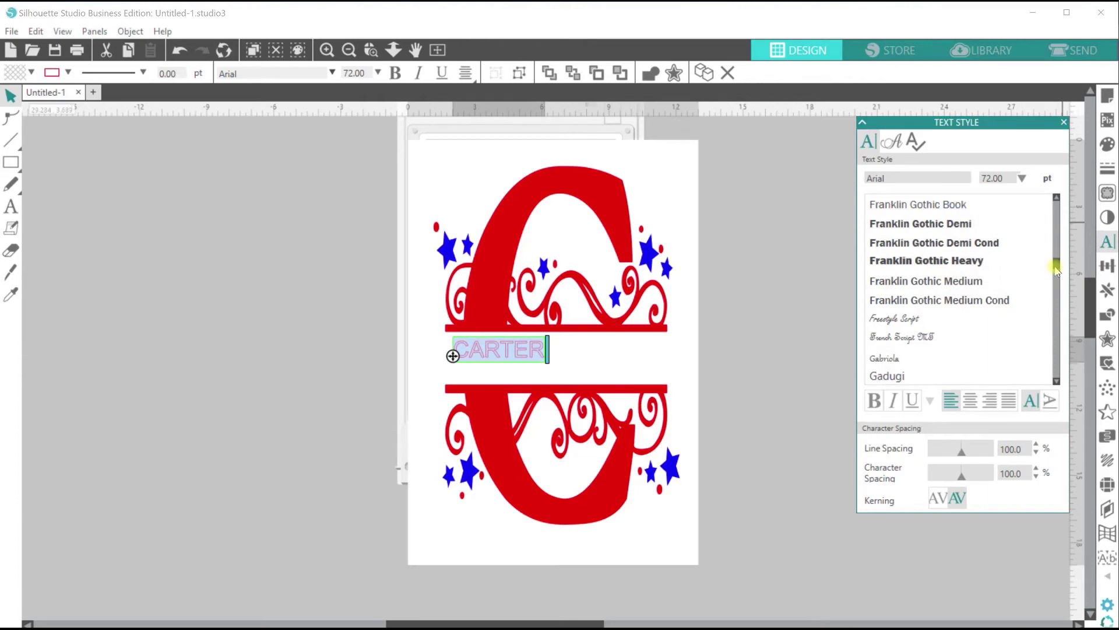
left_click(941, 263)
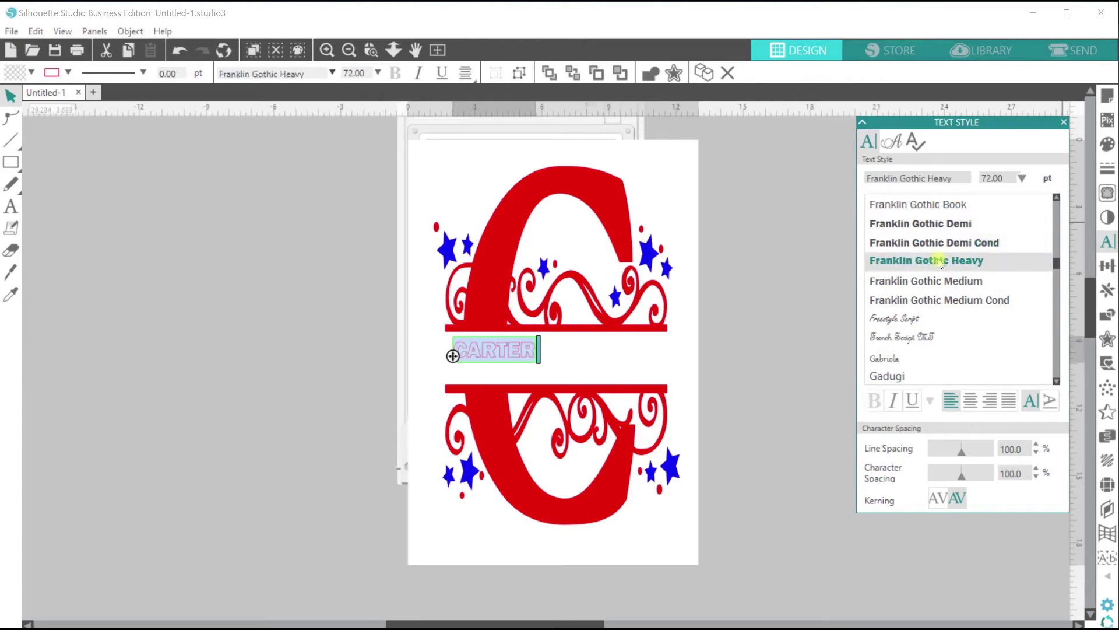
- Fill the name text with solid blue and make its line colour transparent
left_click(1109, 143)
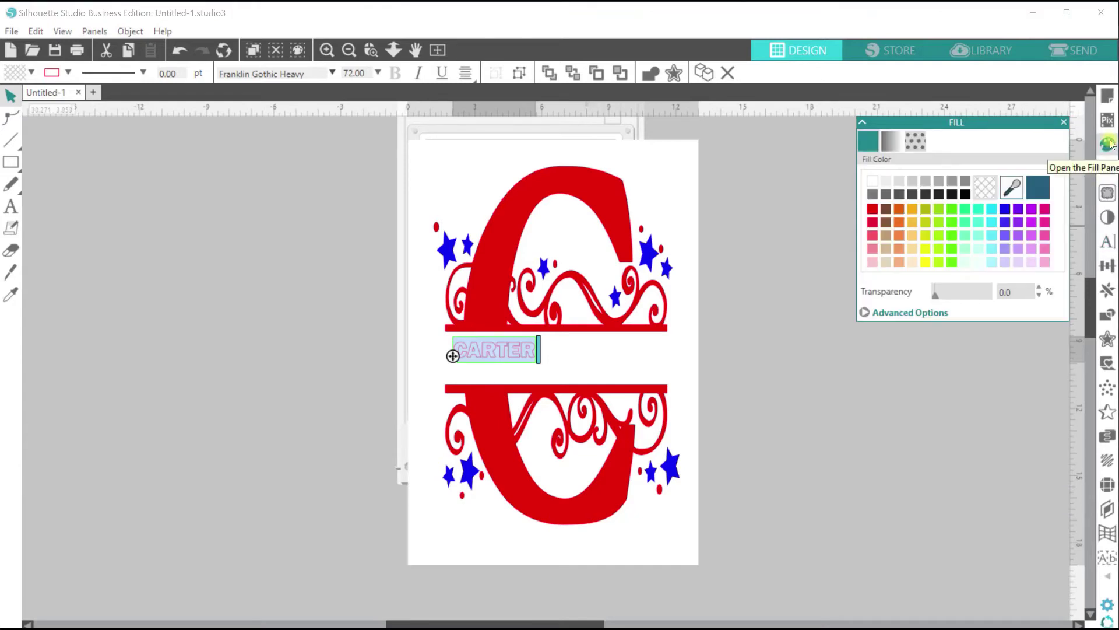
left_click(1006, 210)
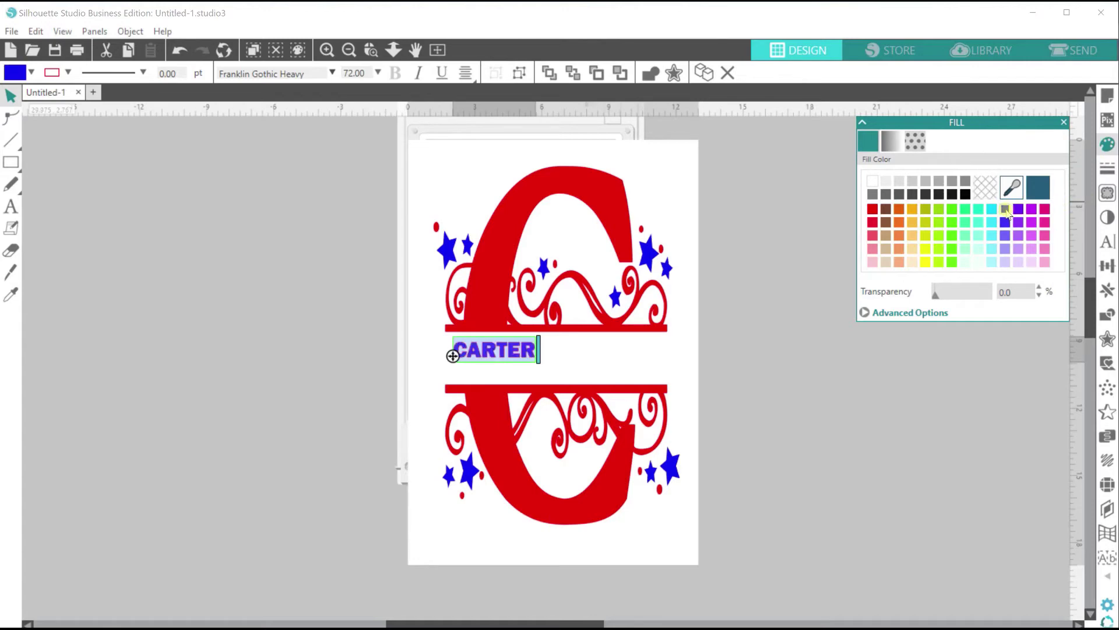
left_click(1108, 169)
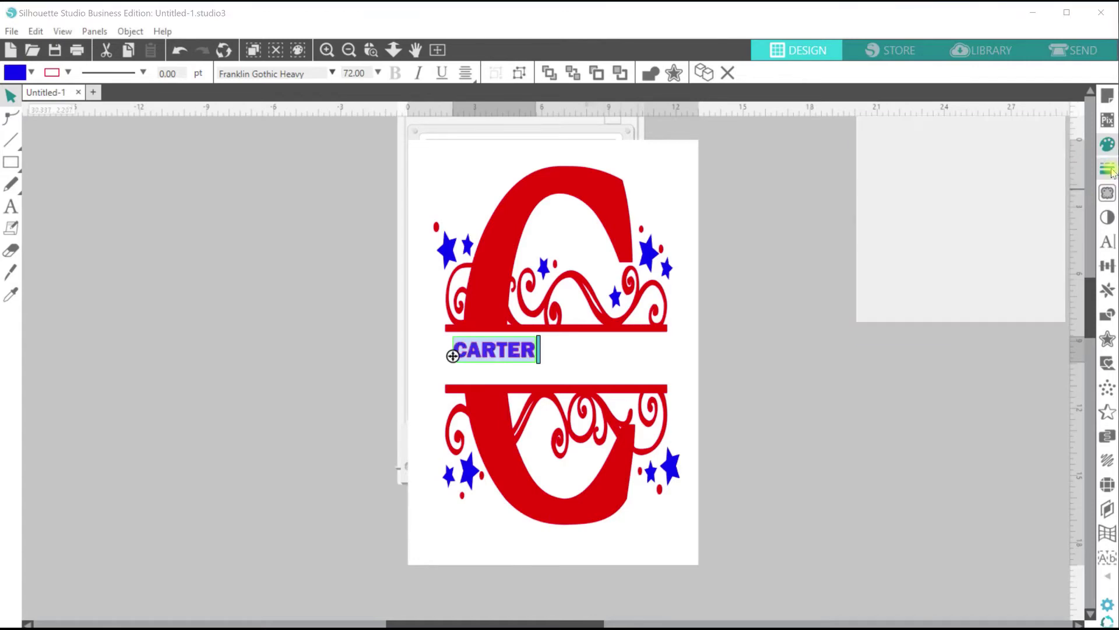
left_click(893, 142)
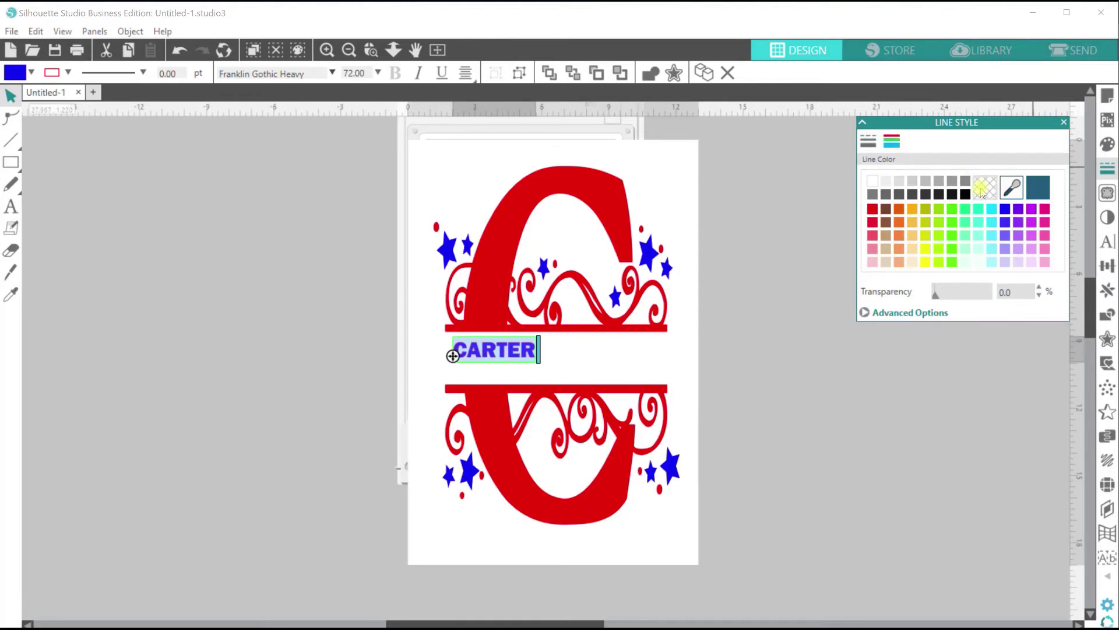
left_click(1065, 122)
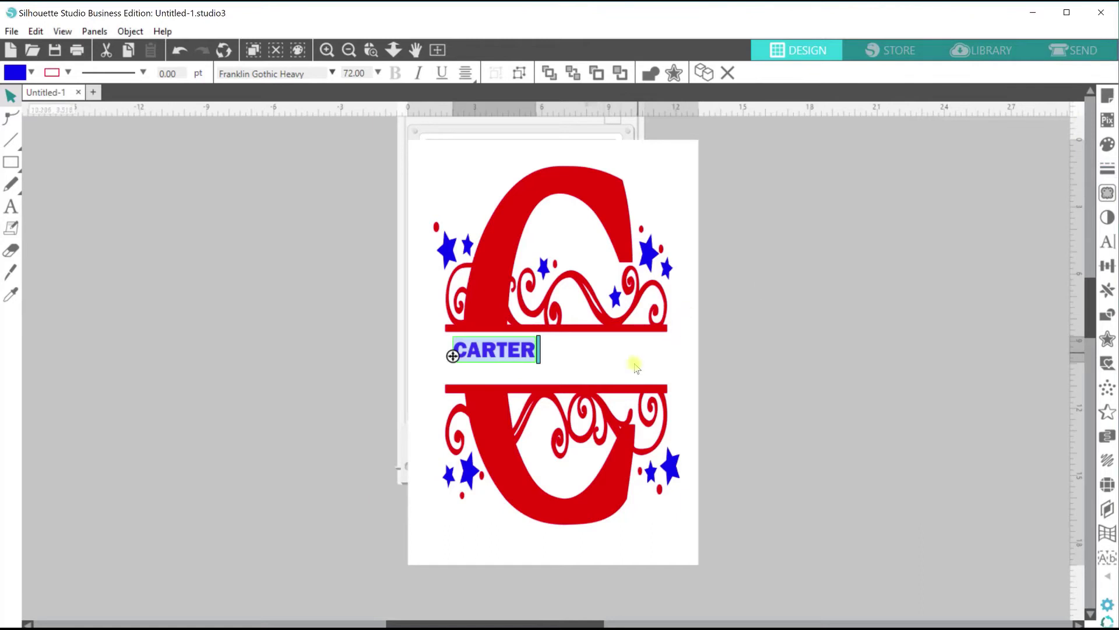
- Move the name into the gap between the two bars and enlarge it to about 3.8 in high
left_click(634, 365)
left_click_drag(513, 354, 557, 351)
left_click(564, 353)
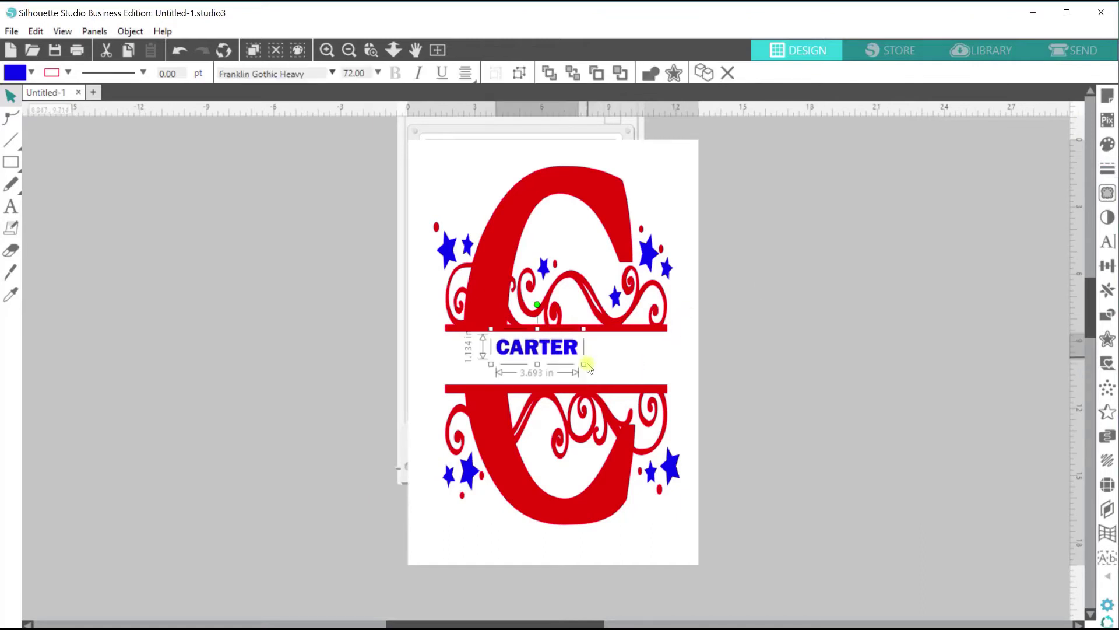
left_click_drag(583, 363, 782, 404)
left_click_drag(665, 363, 601, 344)
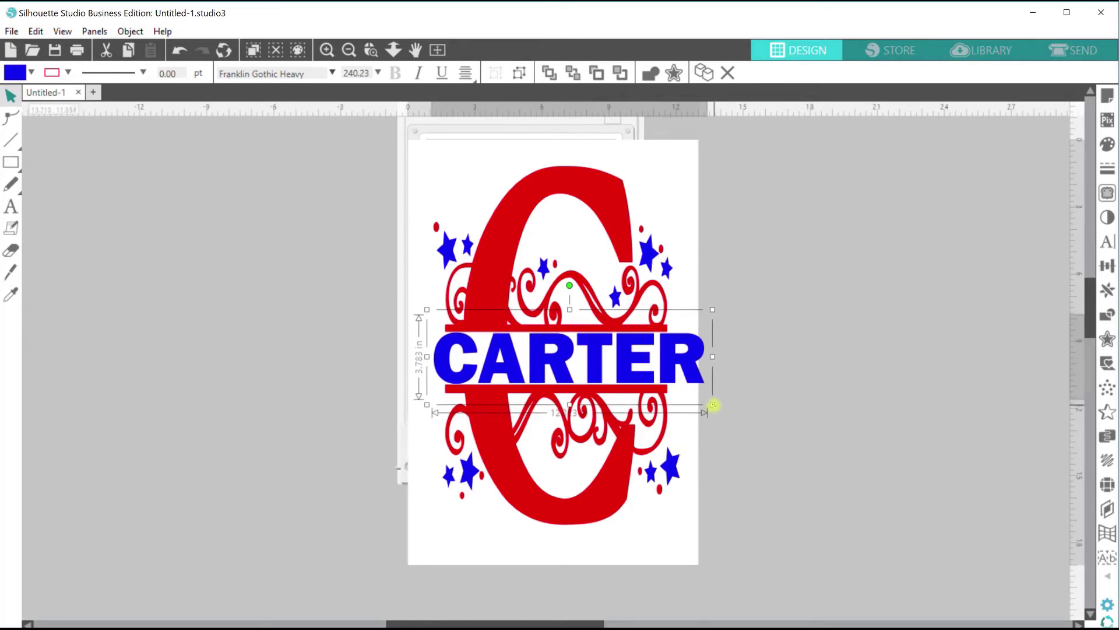
- Shrink the name to about 3.6 in high and narrow it so its right end lines up with the bars
left_click_drag(713, 404, 702, 401)
left_click_drag(587, 345, 587, 349)
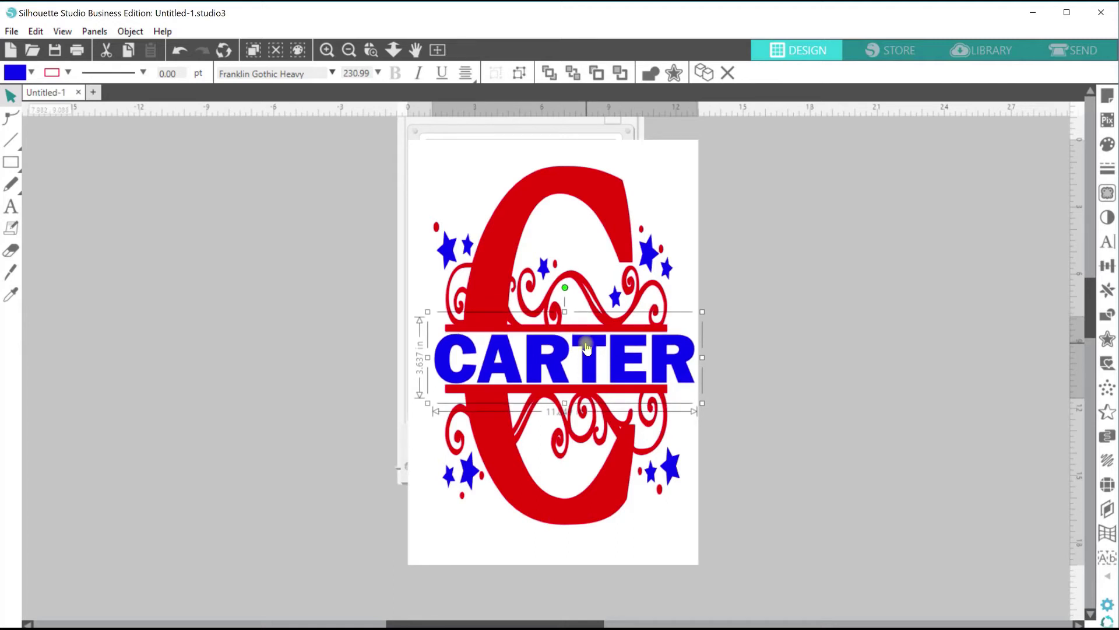
left_click_drag(587, 348, 587, 347)
left_click_drag(702, 356, 674, 358)
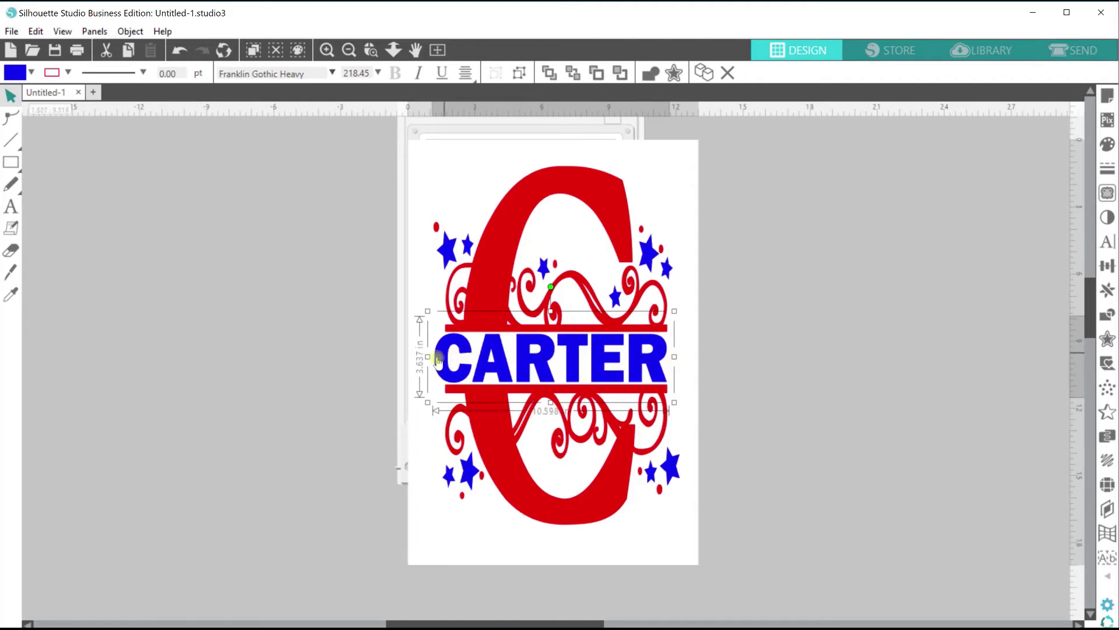
- Narrow the name to about 10.1 in wide so its left end lines up with the bars, and make it about 3.67 in high
left_click_drag(428, 356, 437, 356)
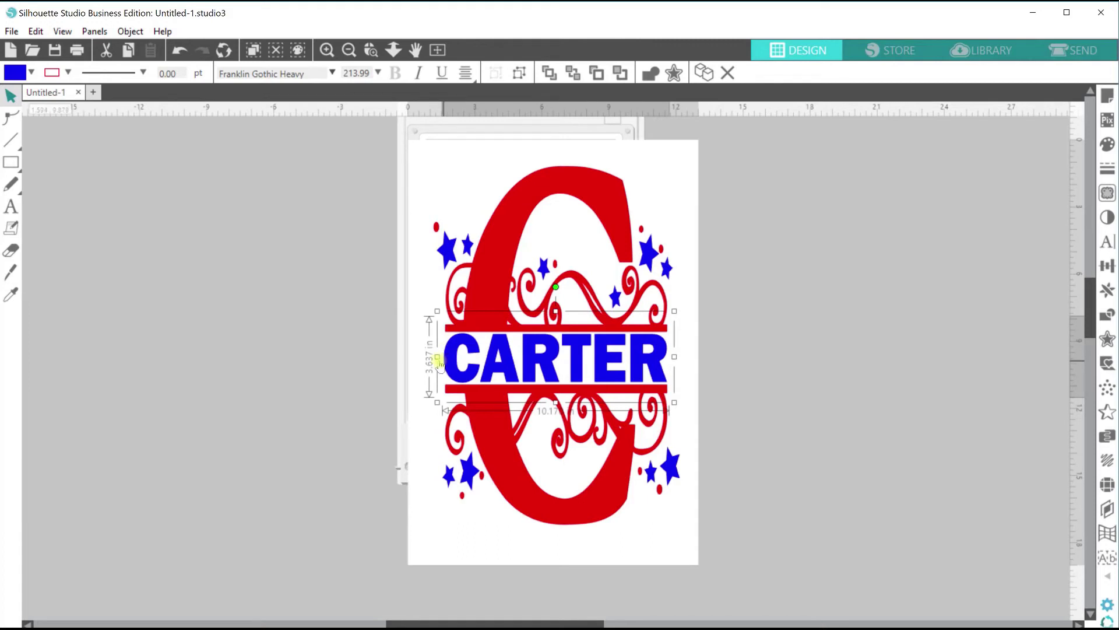
left_click_drag(437, 356, 439, 357)
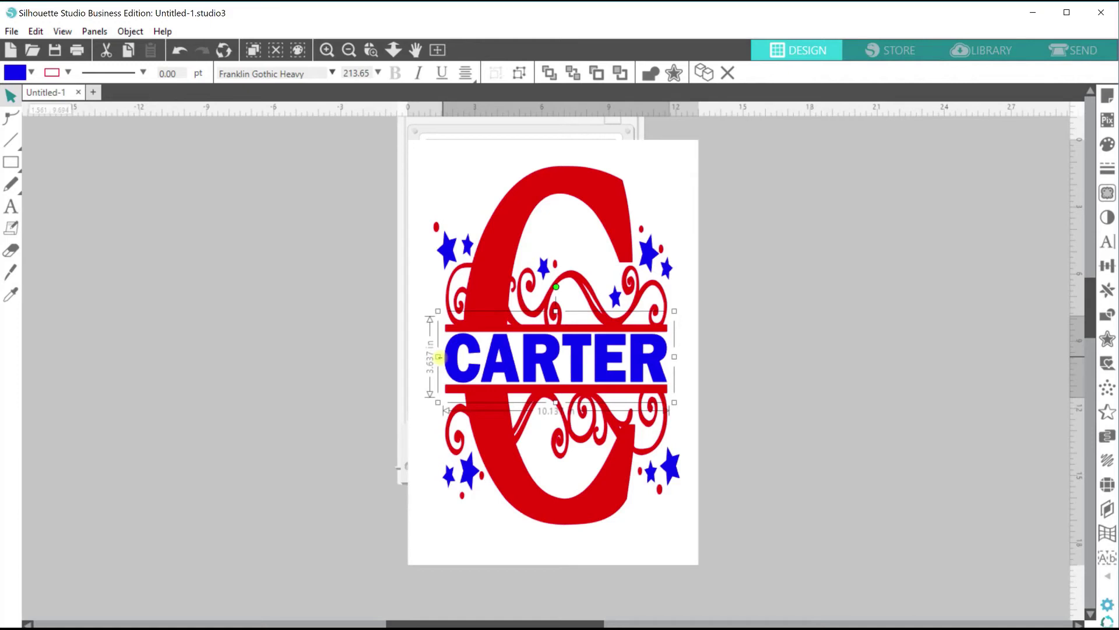
left_click_drag(439, 357, 440, 357)
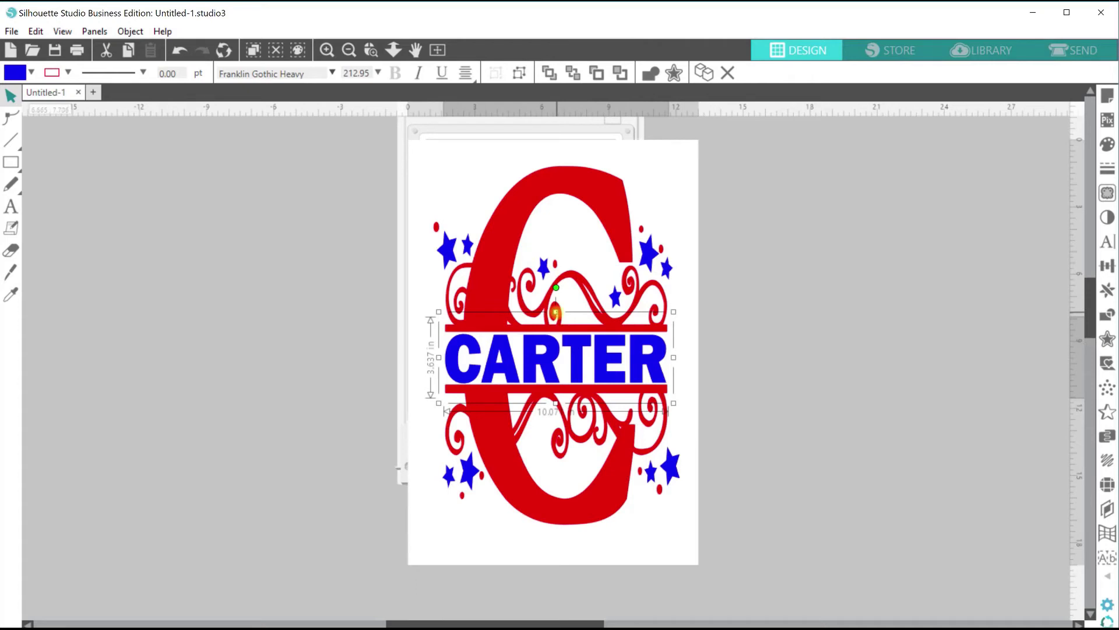
left_click_drag(556, 312, 556, 310)
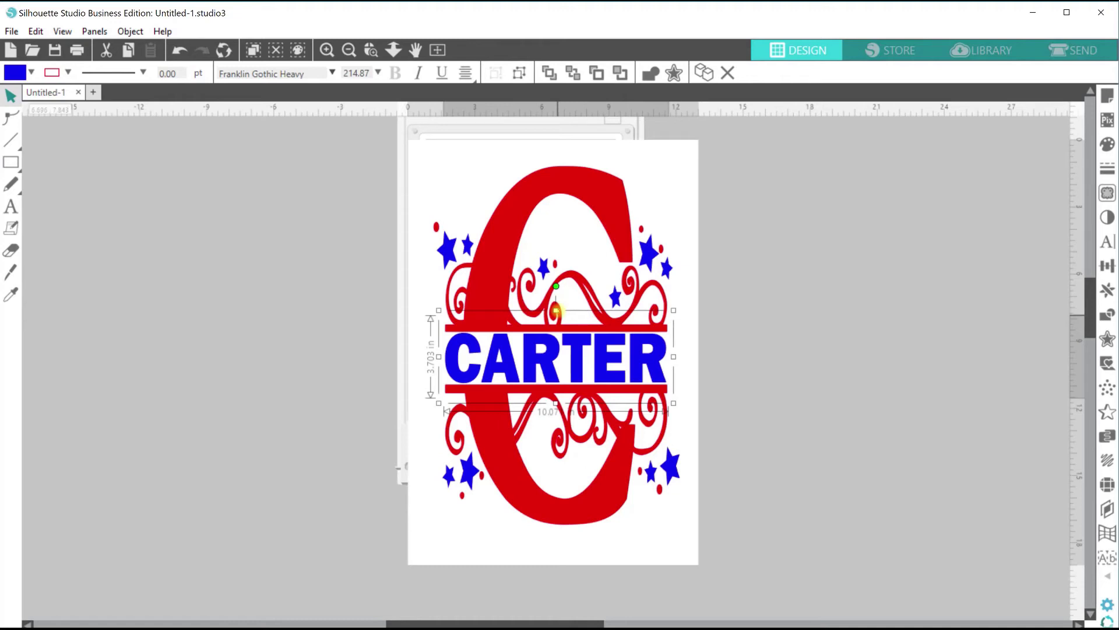
left_click_drag(556, 310, 557, 311)
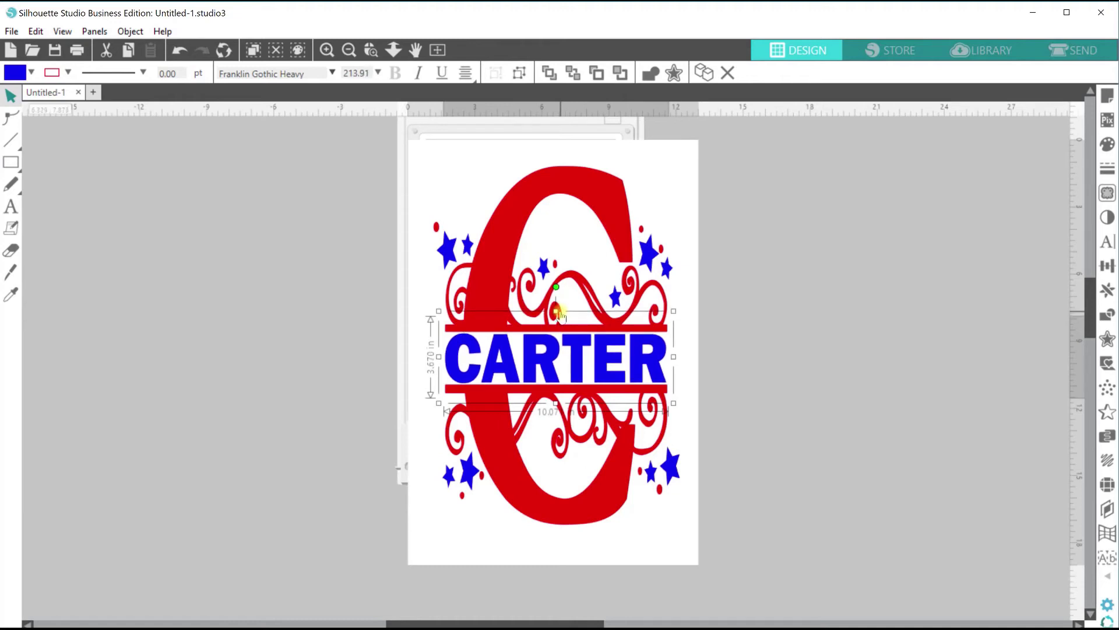
left_click(747, 355)
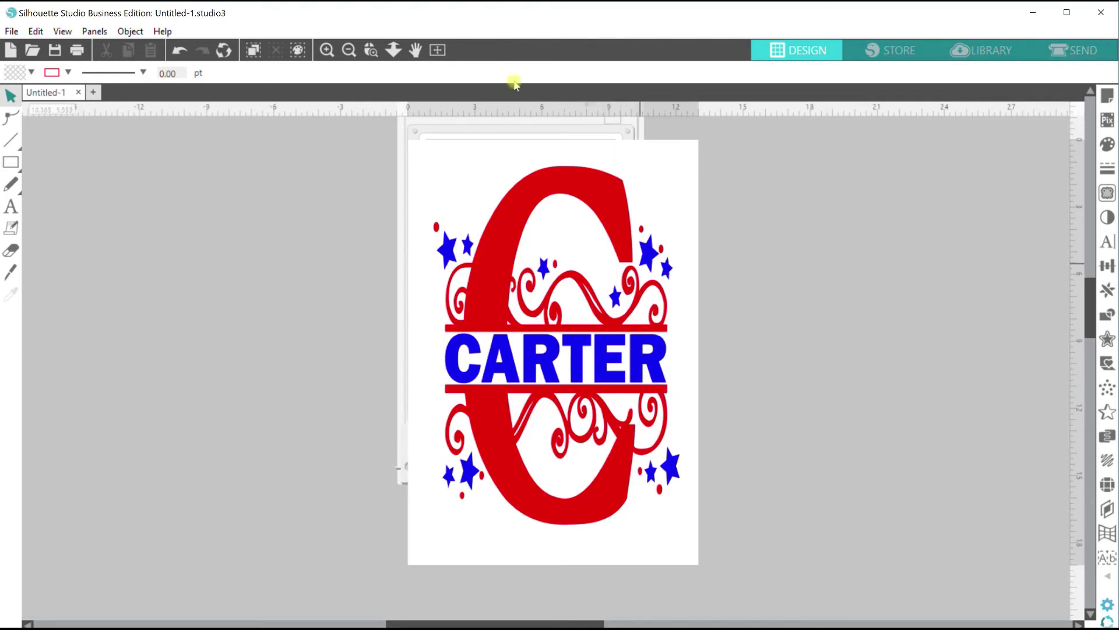
- Widen the name slightly so the right edge of its last letter sits flush with the ends of the bars
left_click(372, 51)
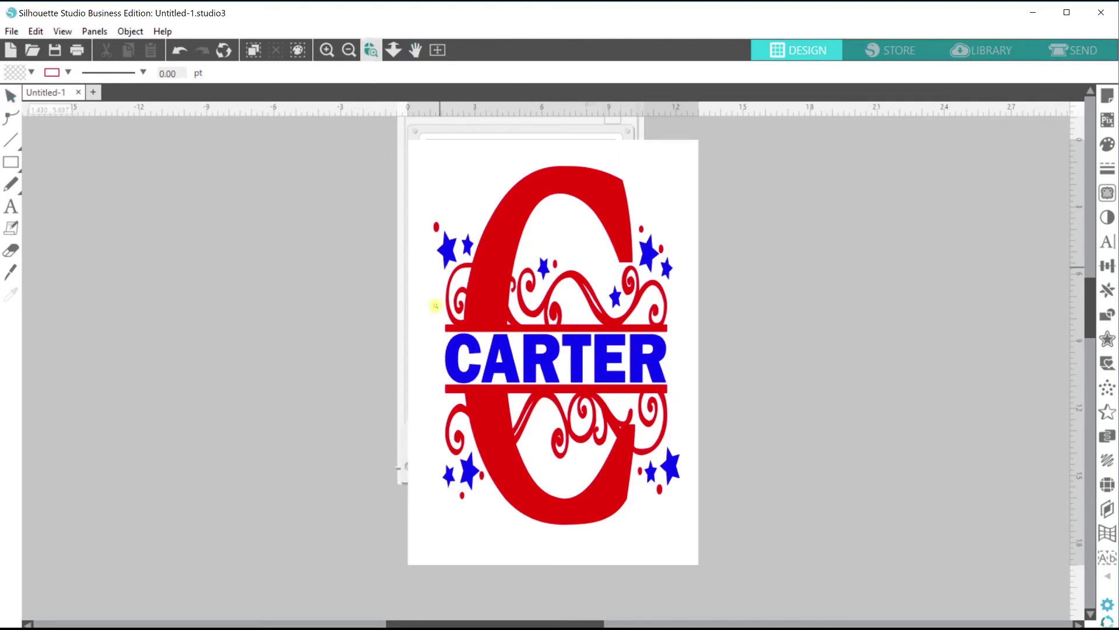
left_click_drag(671, 367, 705, 419)
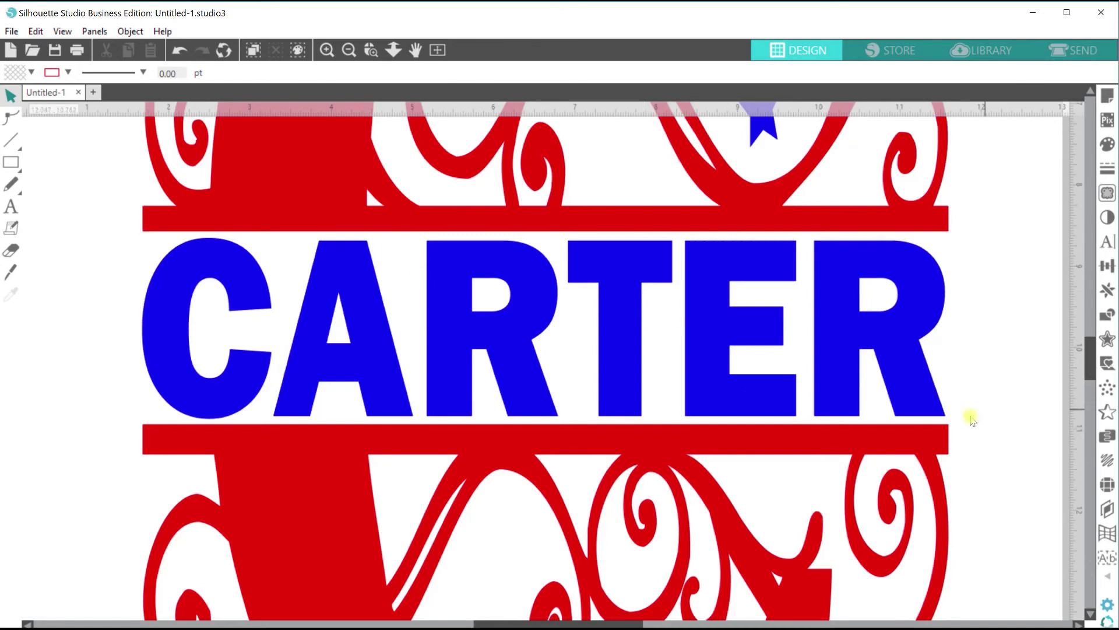
left_click(944, 413)
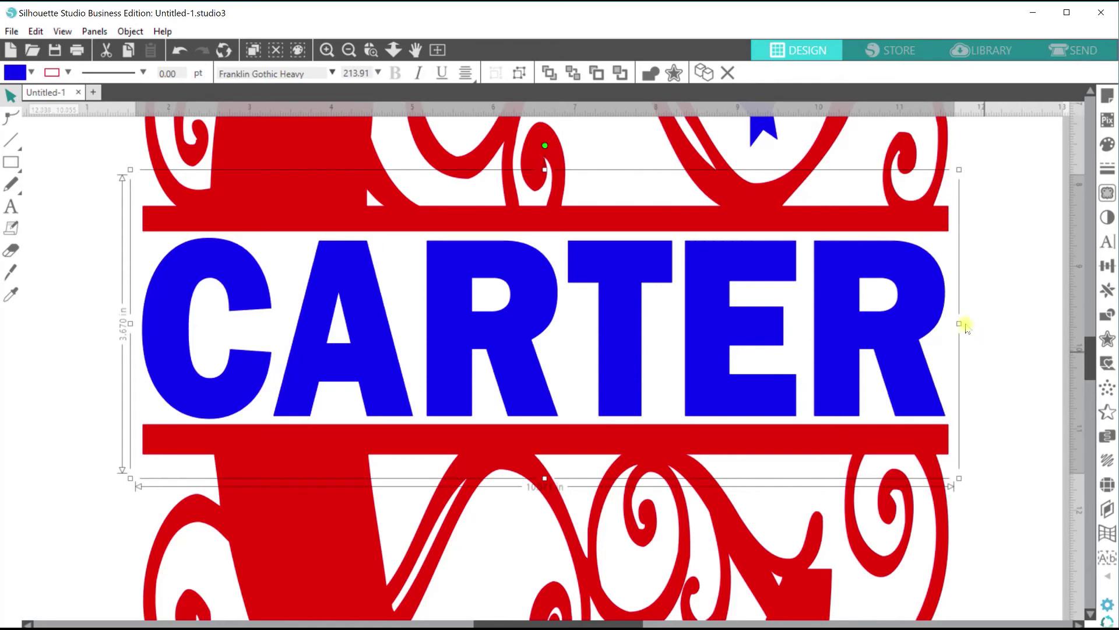
left_click_drag(960, 324, 962, 331)
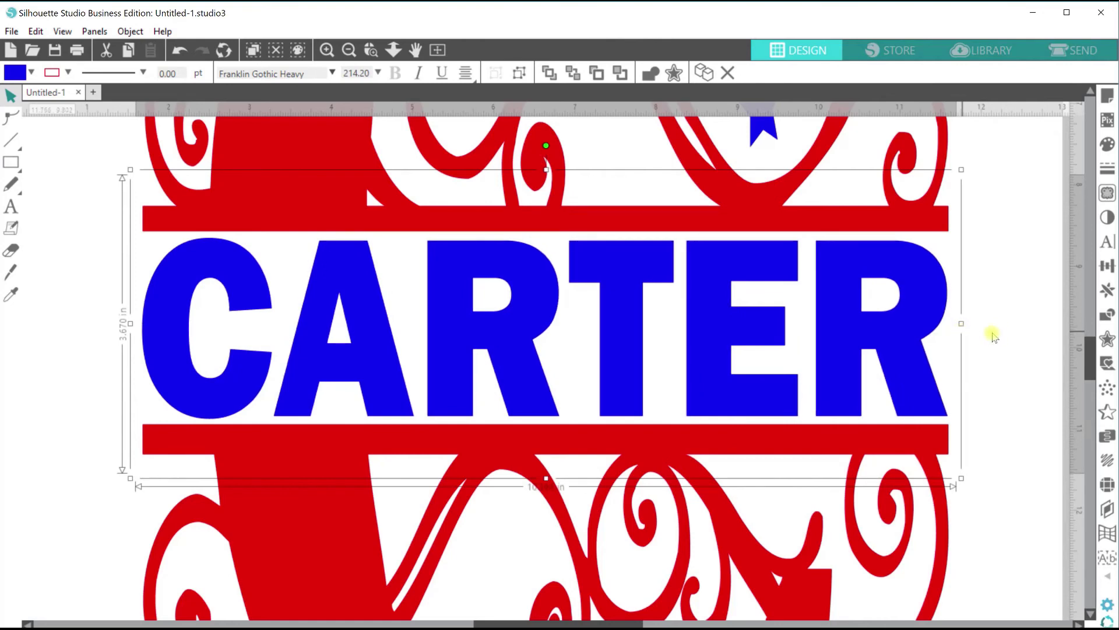
left_click(991, 328)
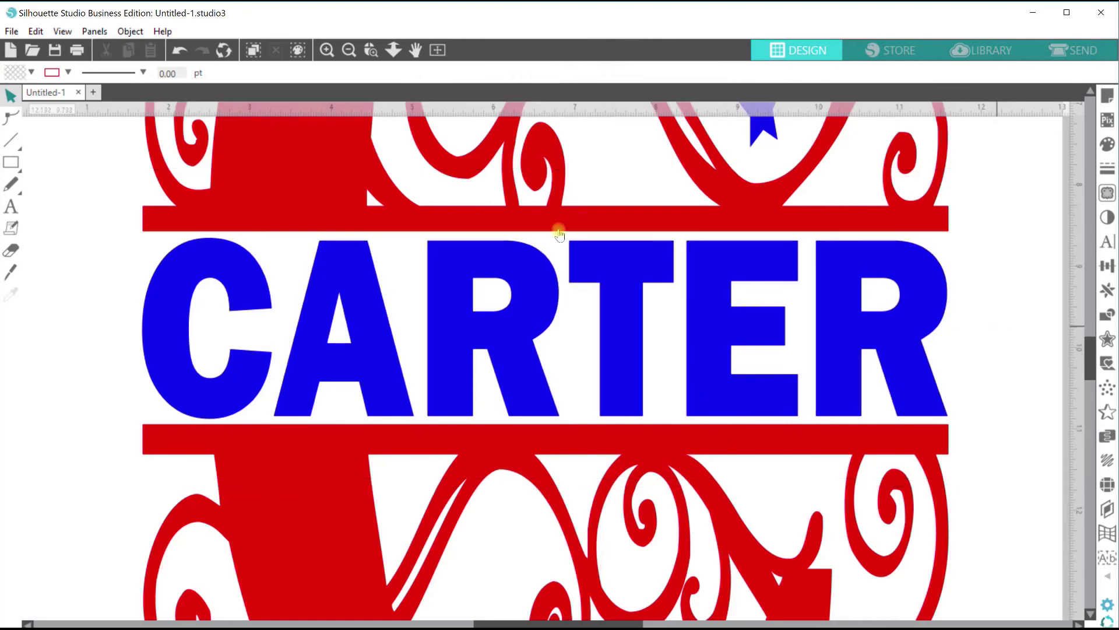
left_click(438, 50)
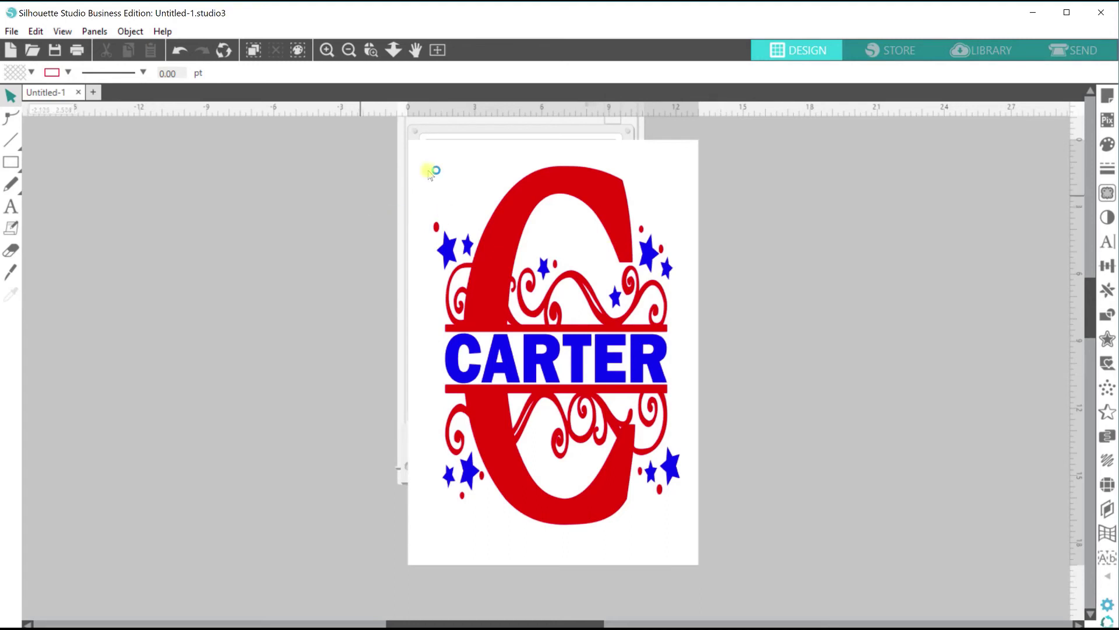
- Group the split letter, stars and name into one object
left_click_drag(405, 153, 709, 568)
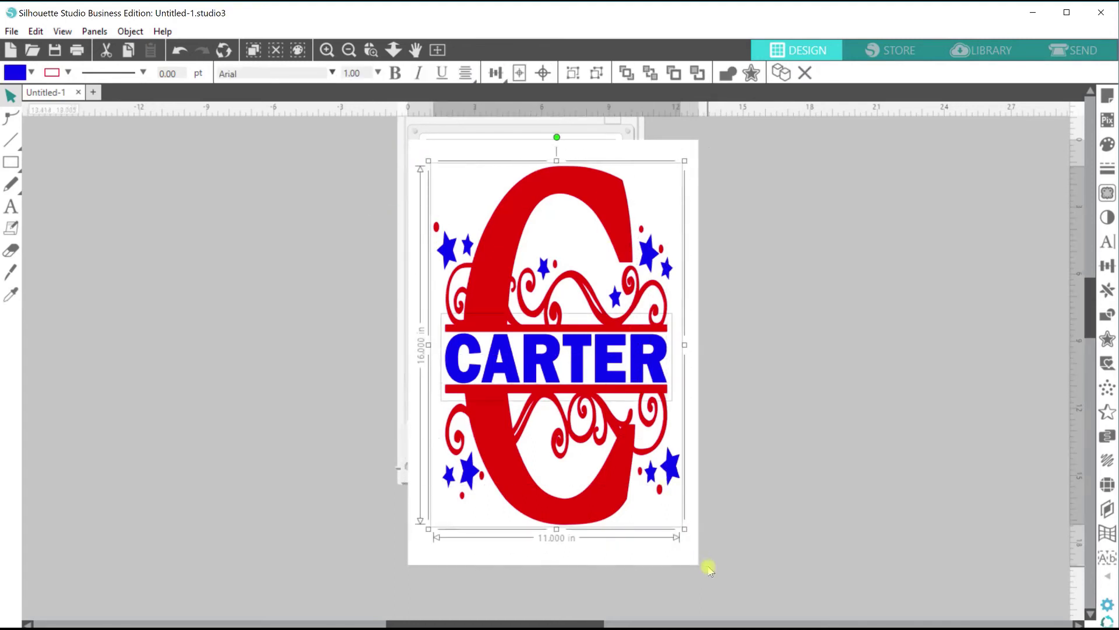
right_click(570, 366)
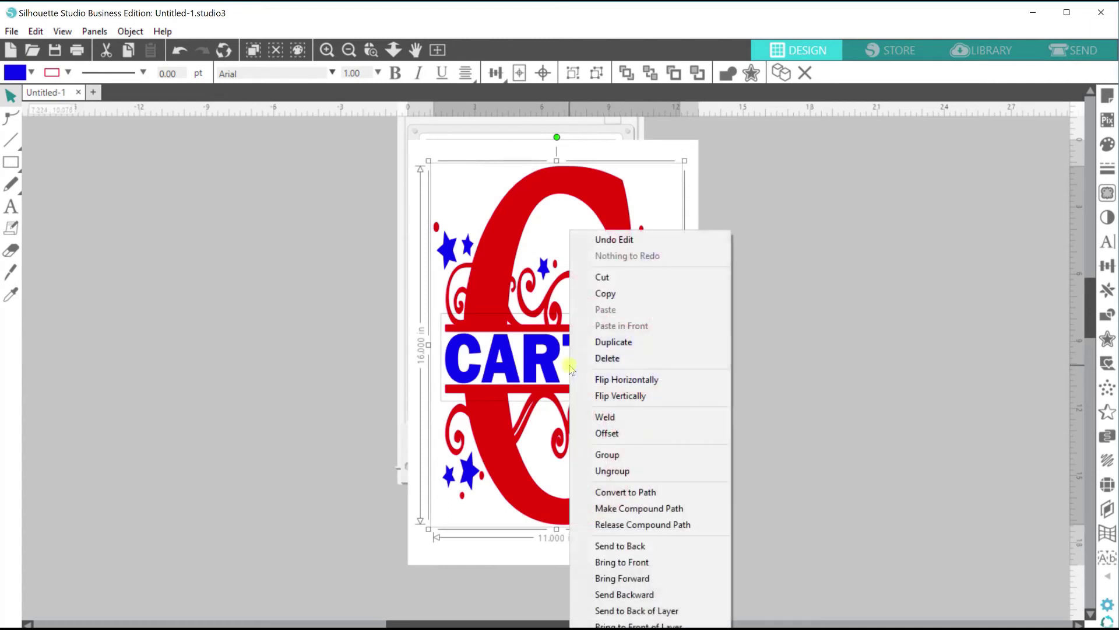
left_click(635, 462)
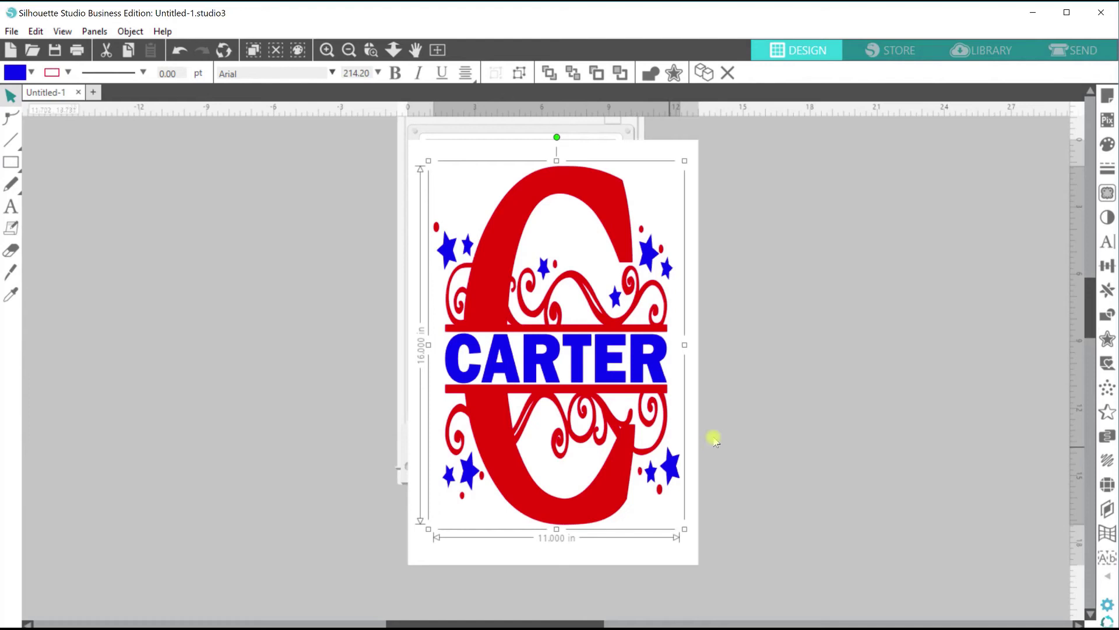
left_click(693, 446)
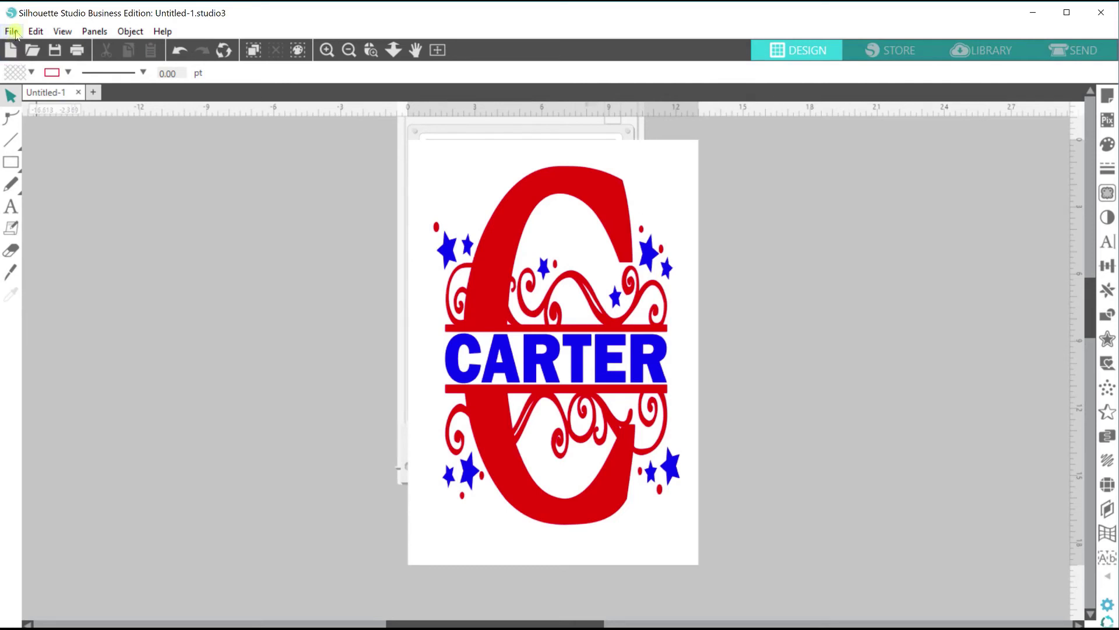
- In the printer's preferences, set the paper source to Rear Paper Feed Slot and the document size to Super B (13 x 19 in)
left_click(77, 52)
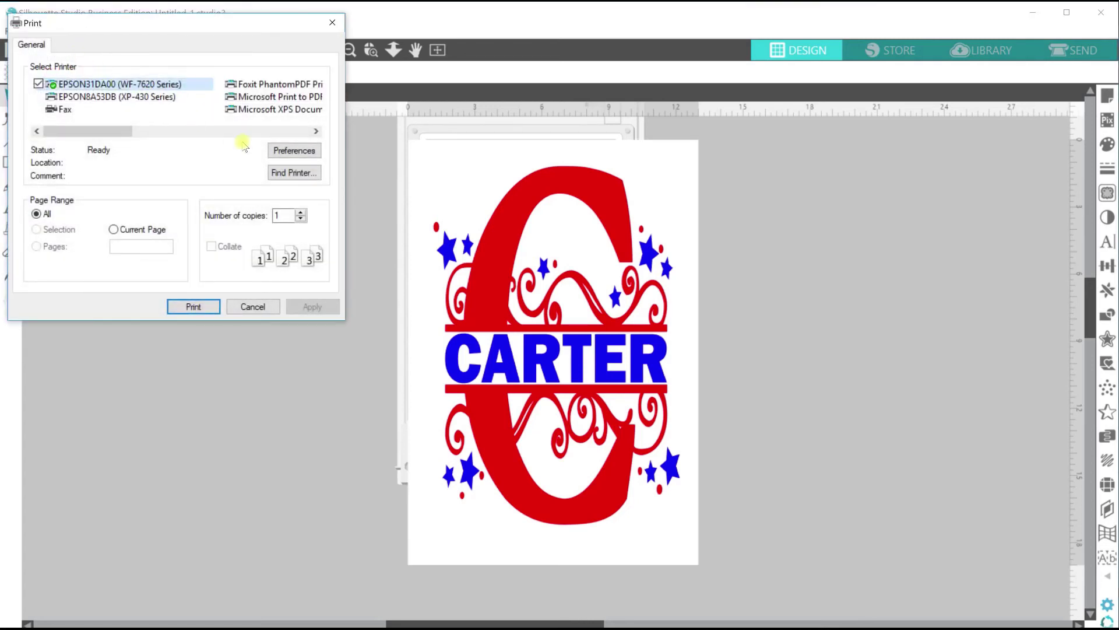
left_click(287, 152)
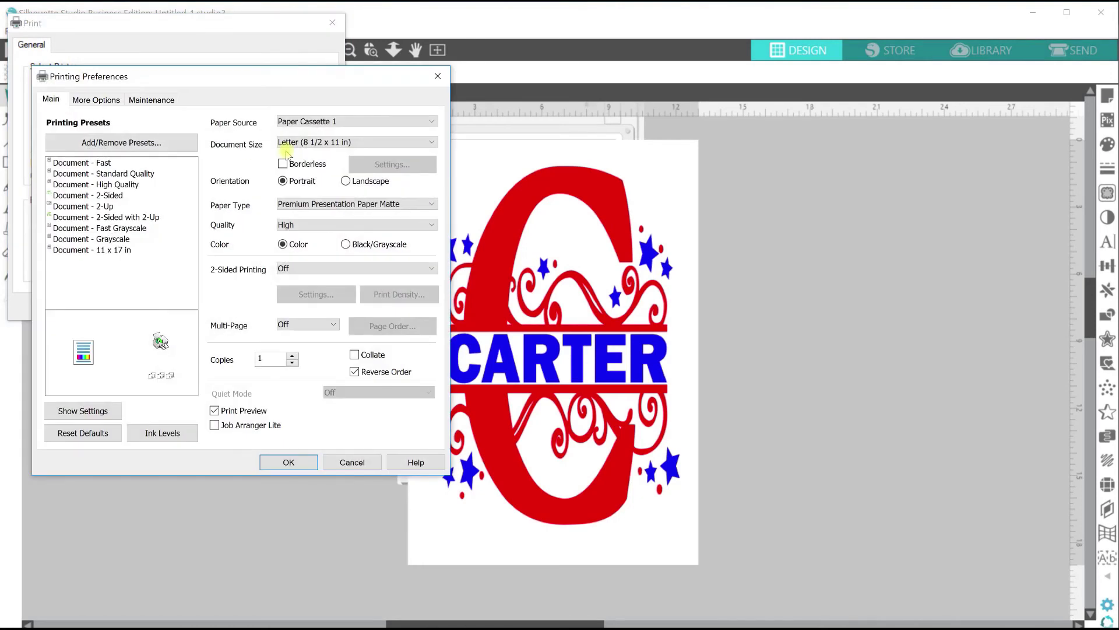
left_click(432, 122)
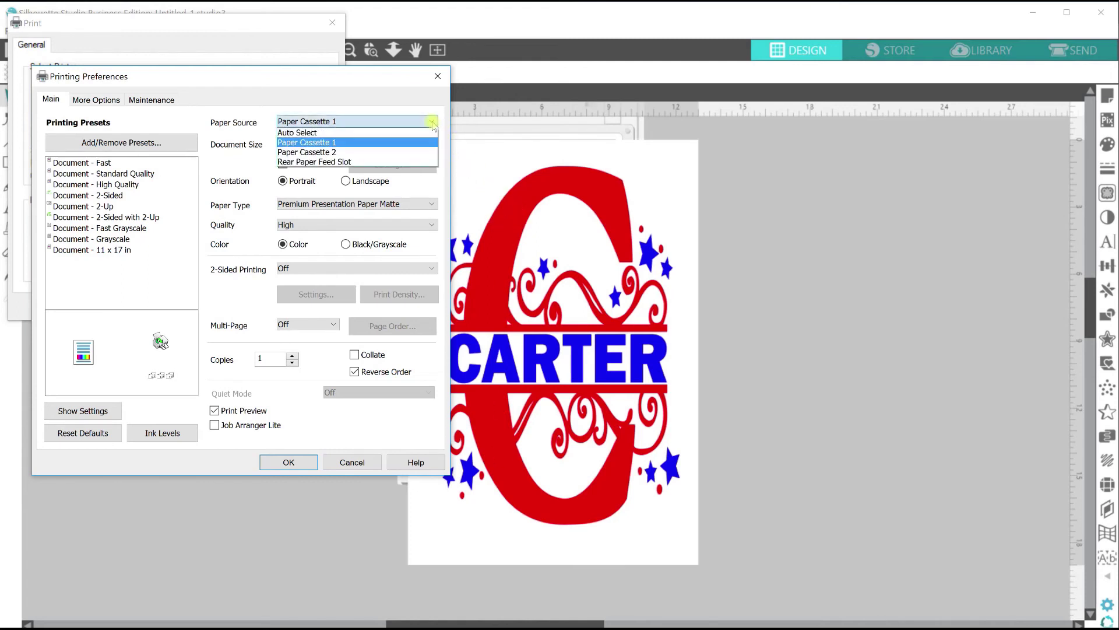
left_click(383, 162)
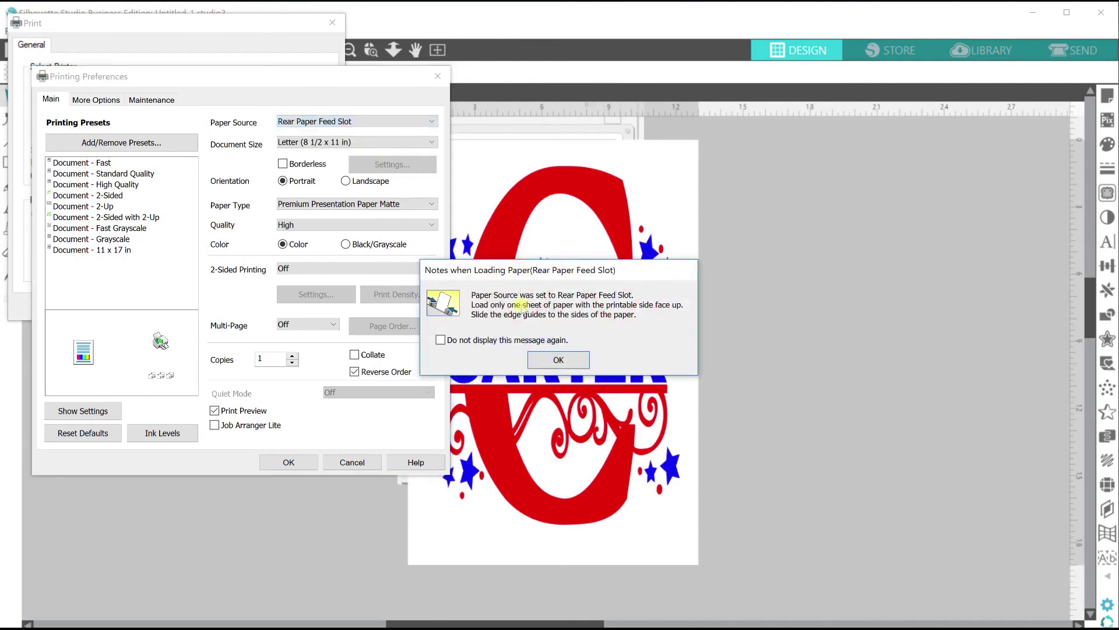
left_click(570, 361)
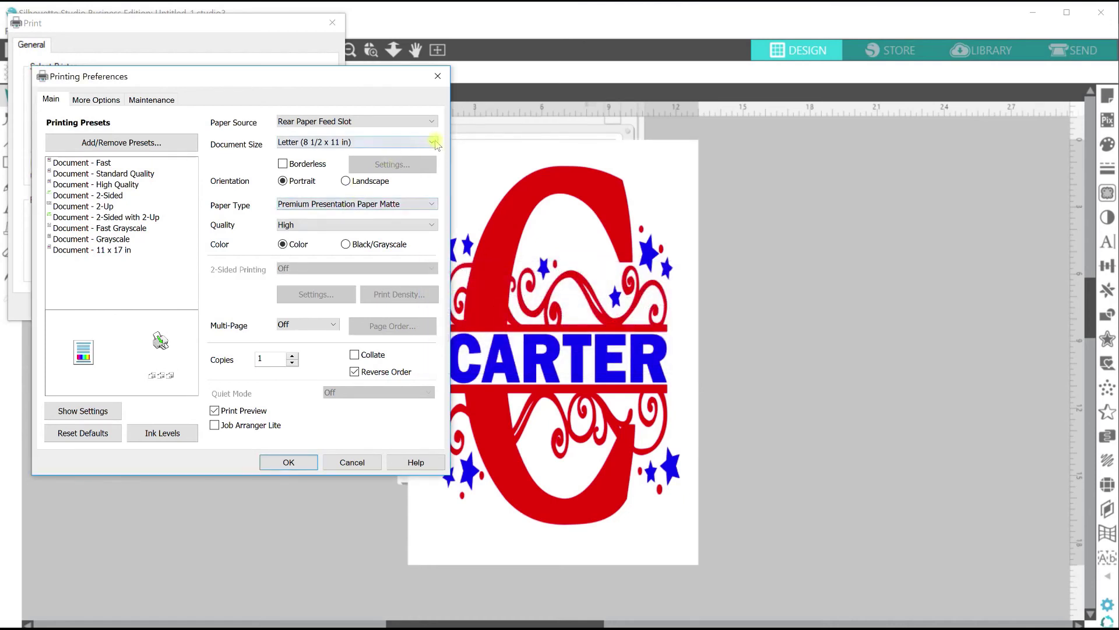
left_click(434, 142)
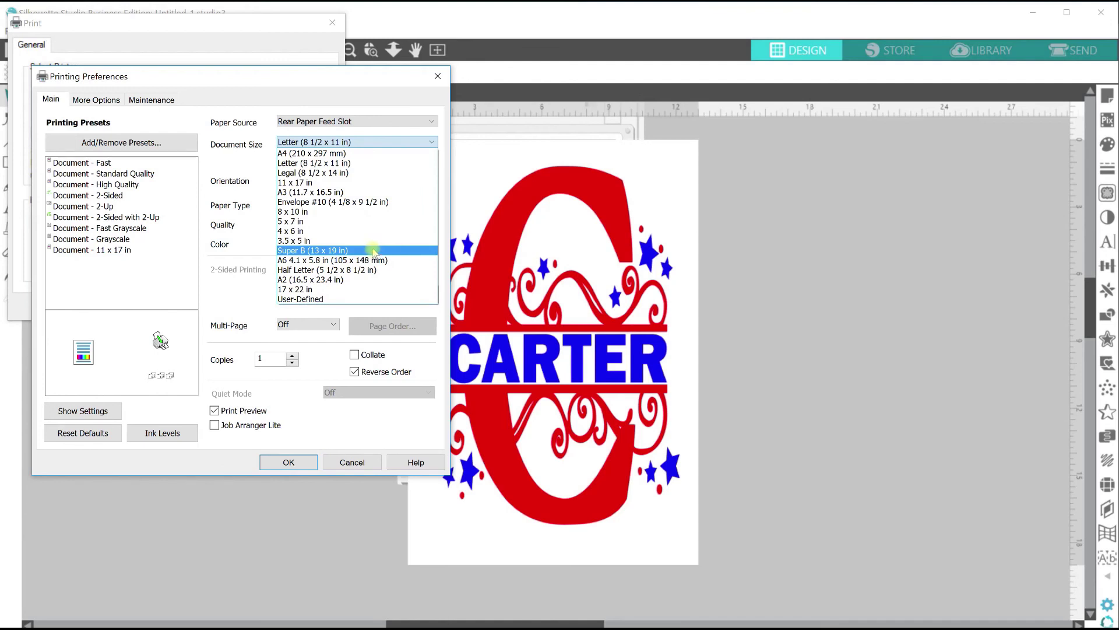
left_click(374, 251)
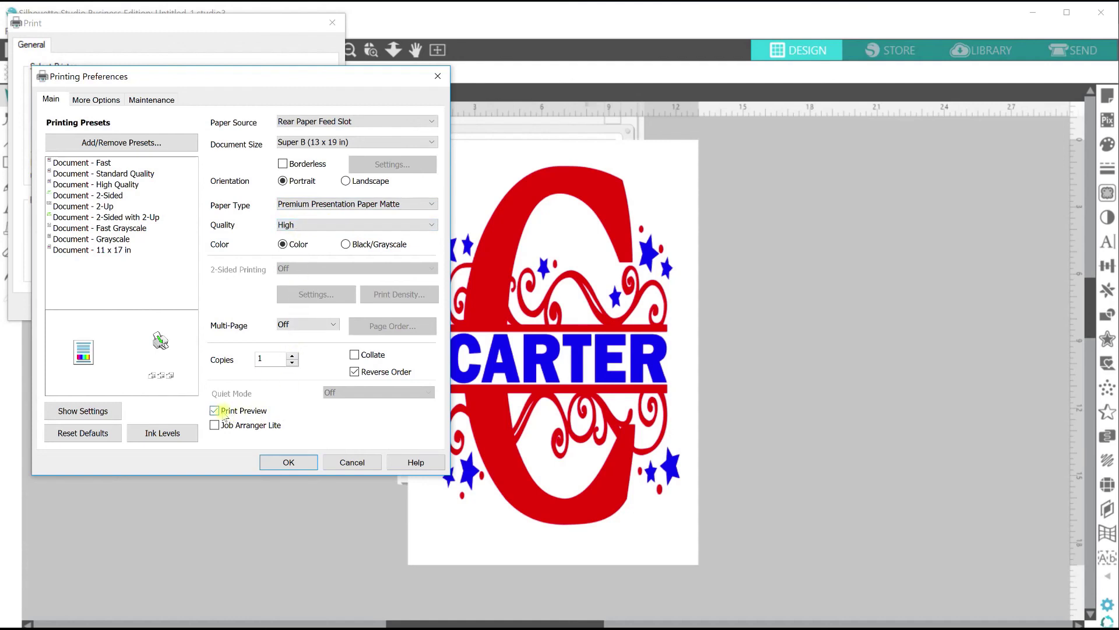
- Enable Mirror Image for the print job and print the design on the EPSON WF-7620 Series printer
left_click(100, 103)
left_click(224, 382)
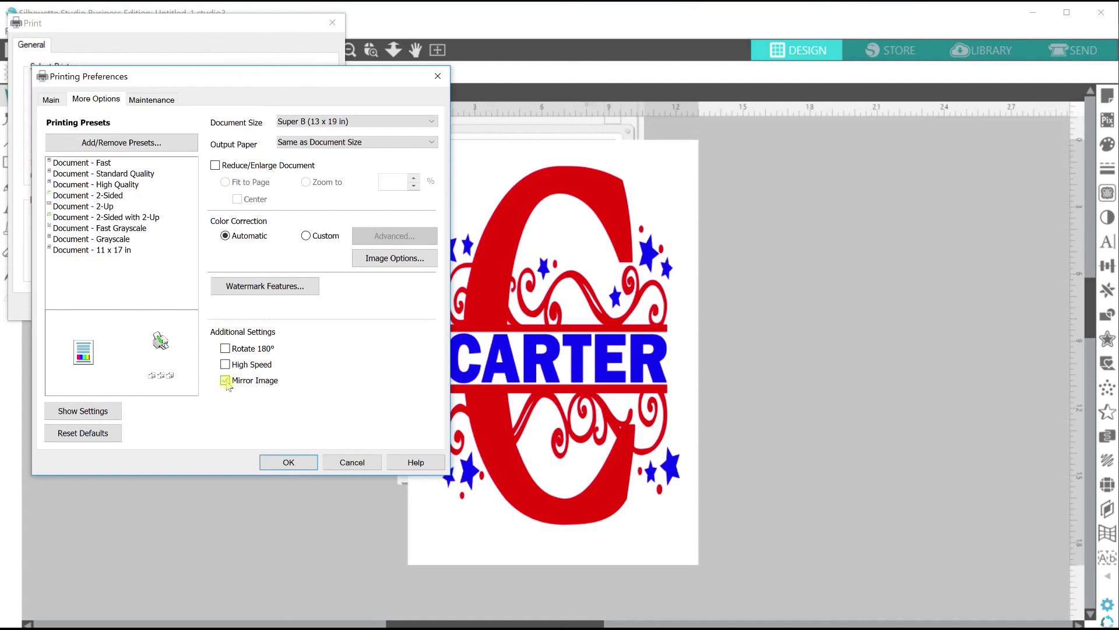
left_click(289, 463)
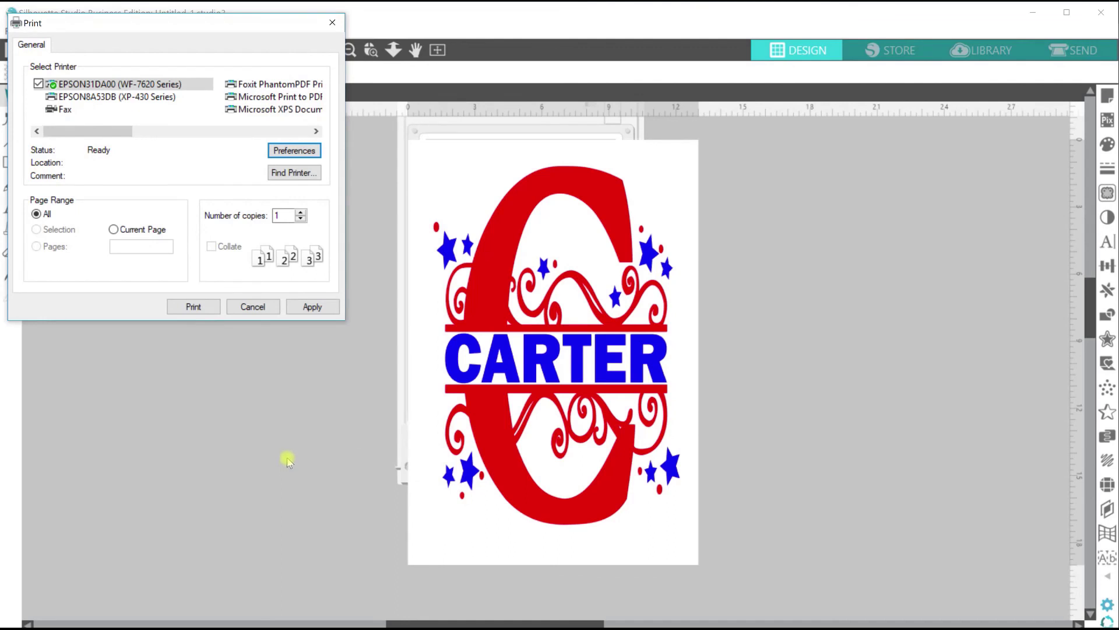
left_click(194, 307)
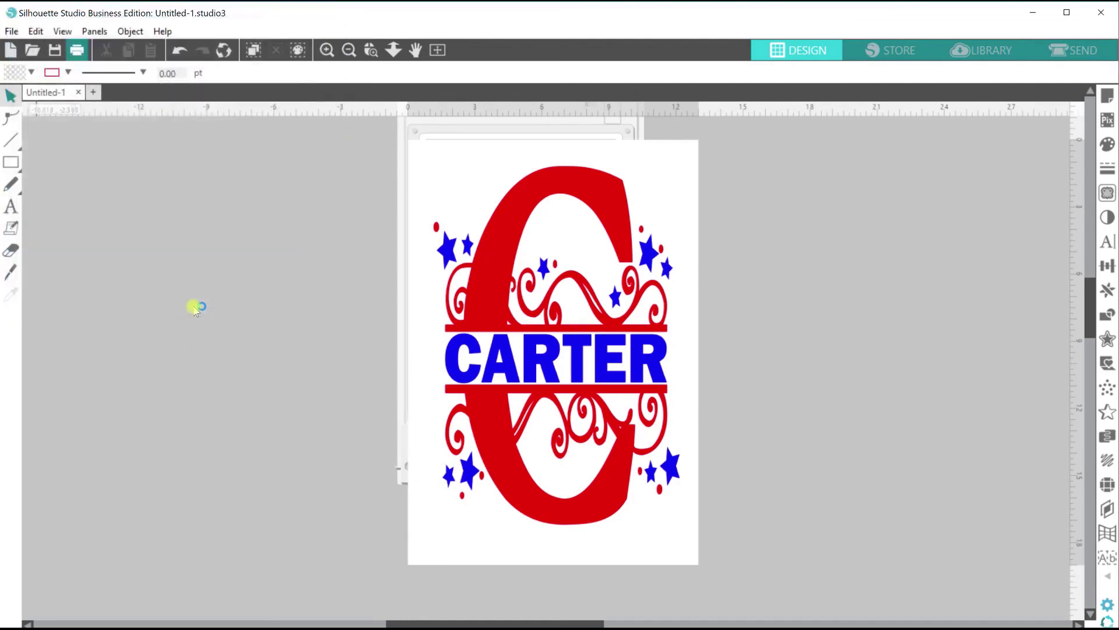